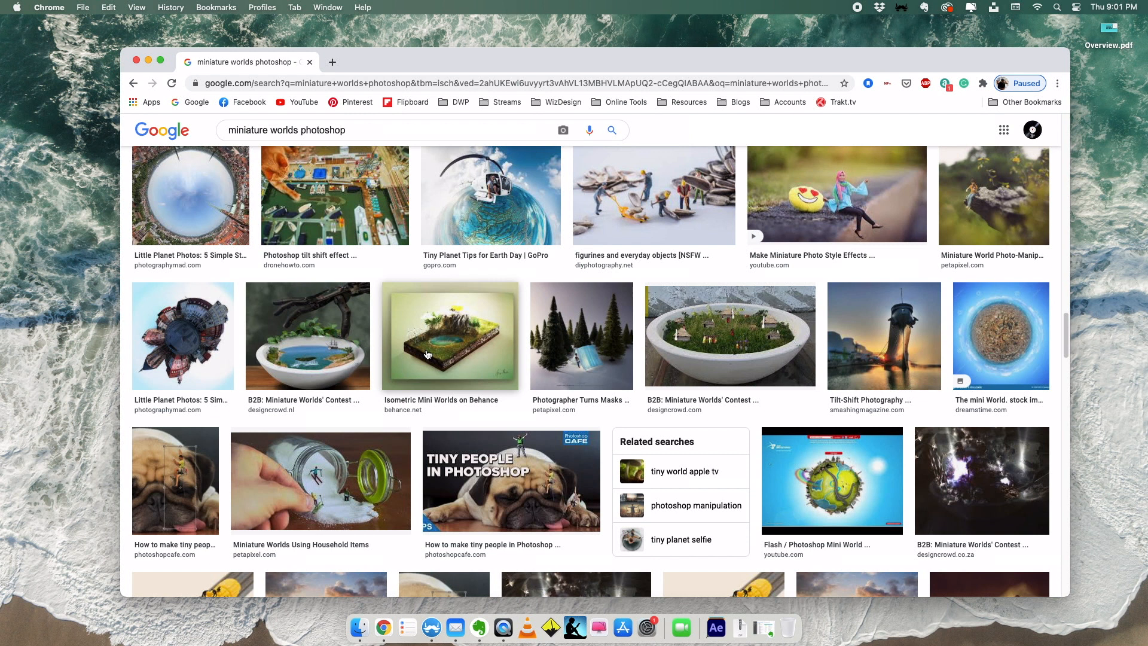
- Close the browser window, switch to Cinema 4D and add a Floor object to the empty scene
click(137, 60)
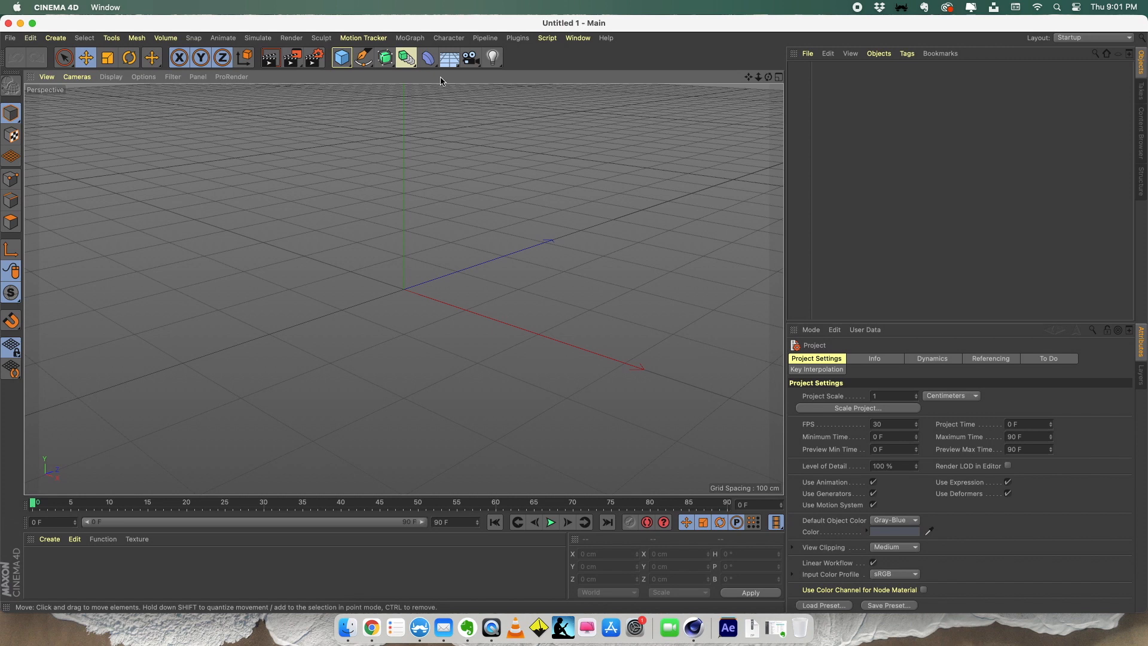
click(451, 62)
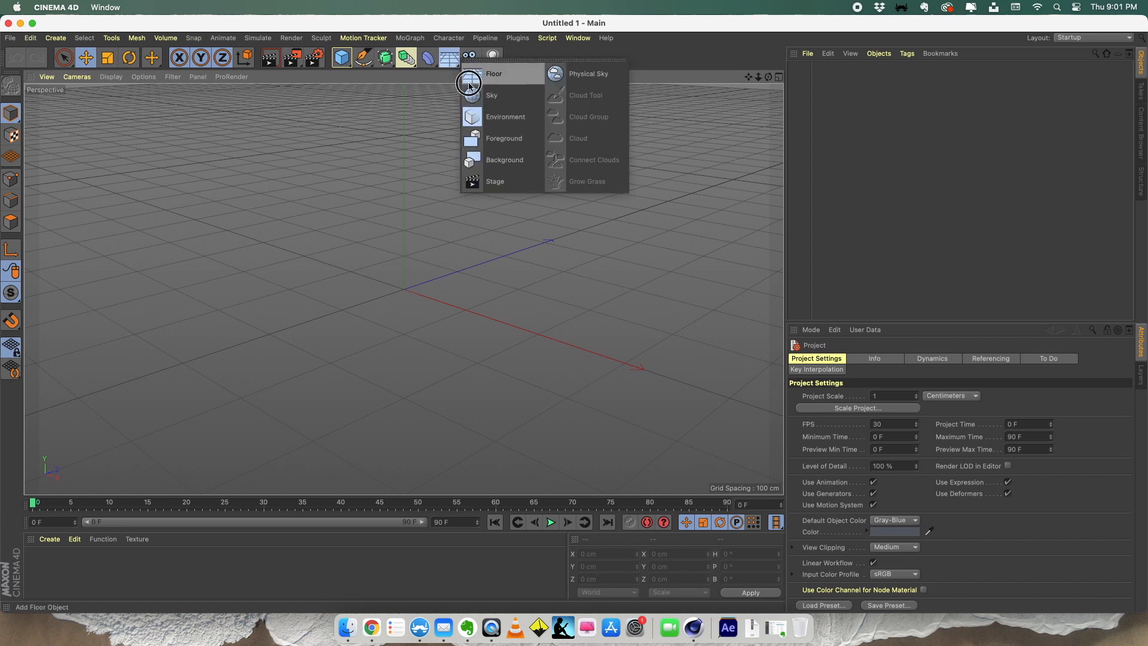
click(472, 75)
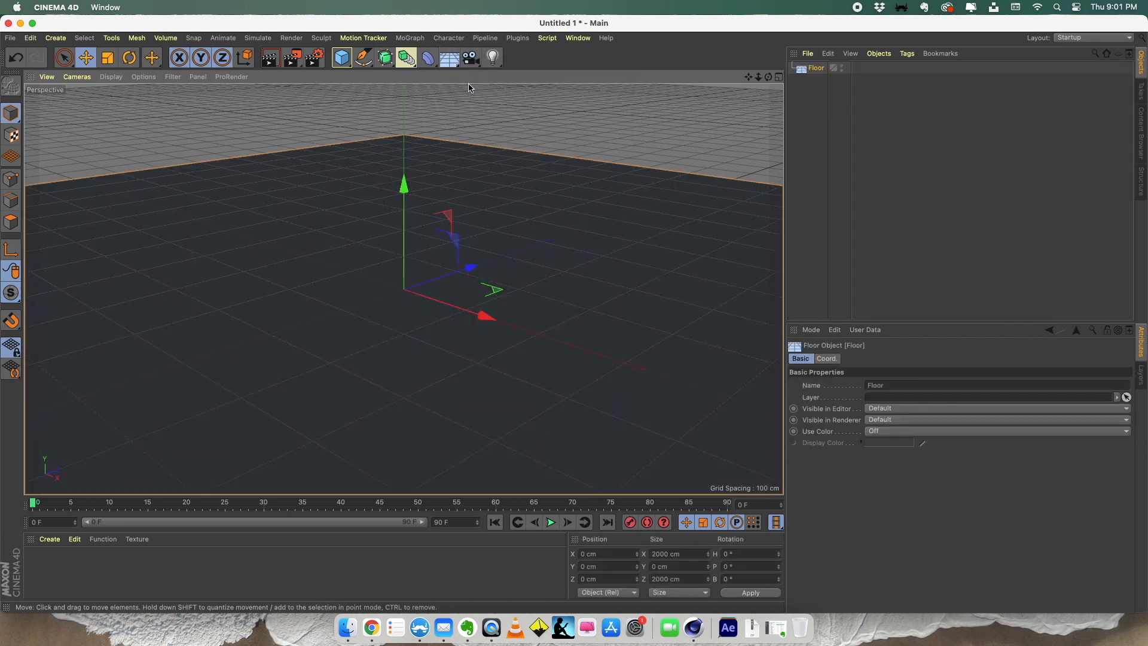
- Add a cube, flatten its height to about 51 cm and lower it to rest on the floor
click(341, 58)
mouse_move(404, 200)
mouse_down()
mouse_move(404, 106)
mouse_move(404, 183)
mouse_up()
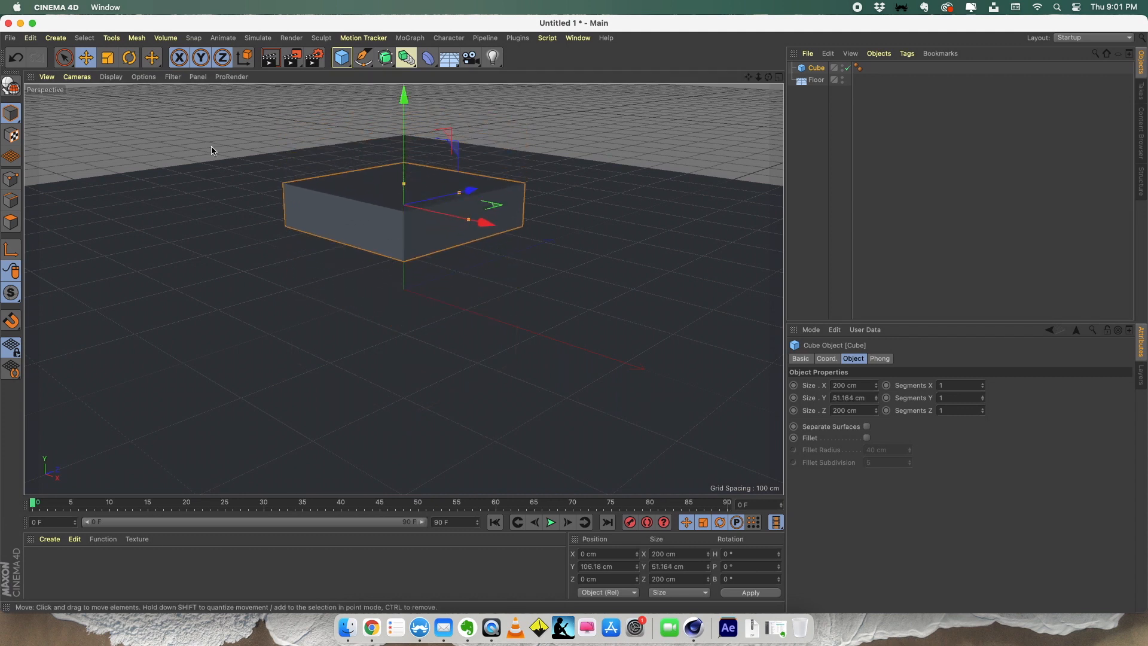
click(86, 57)
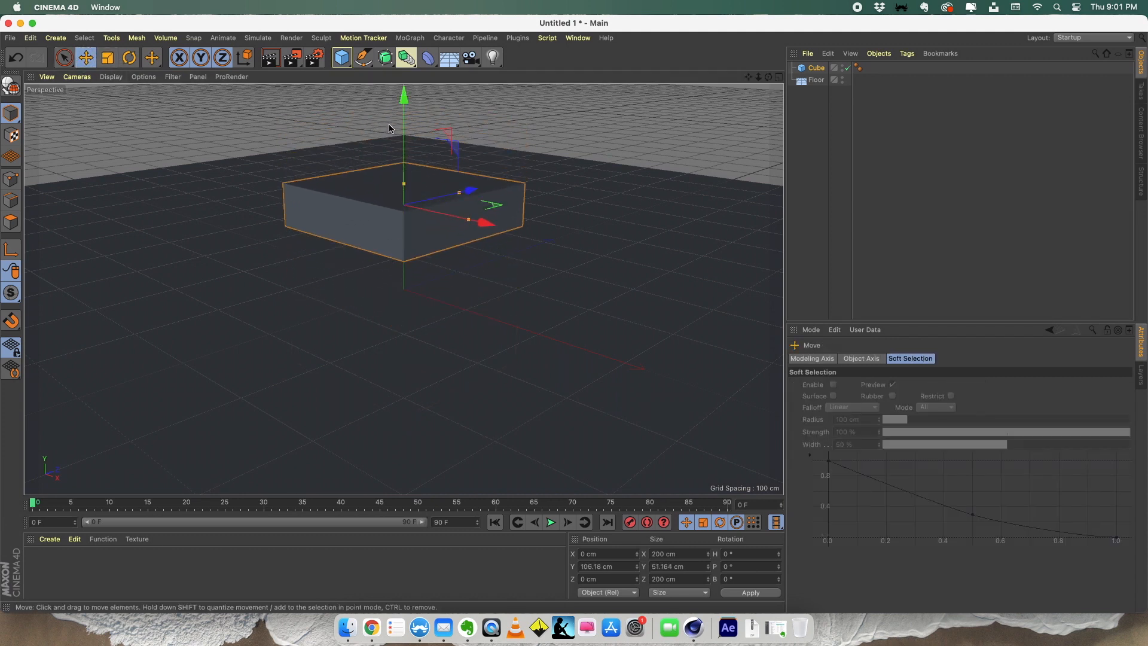
drag(404, 134, 401, 188)
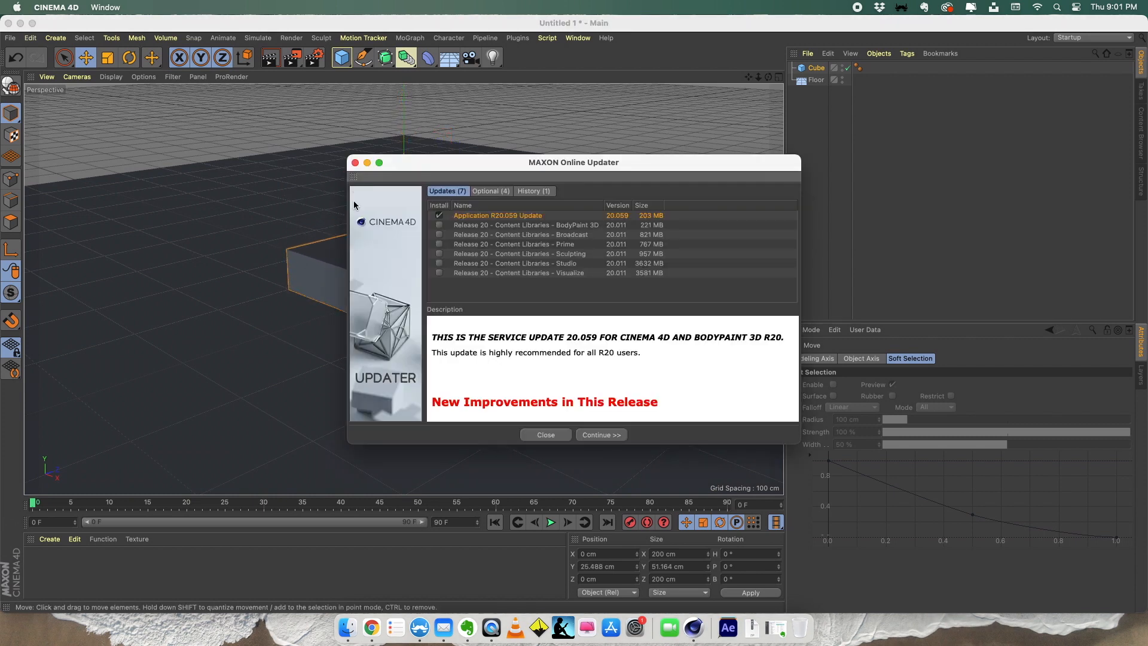
- Dismiss the online updater and enlarge the cube to about 286 × 73 × 286 cm
click(354, 163)
click(300, 169)
key(super+z)
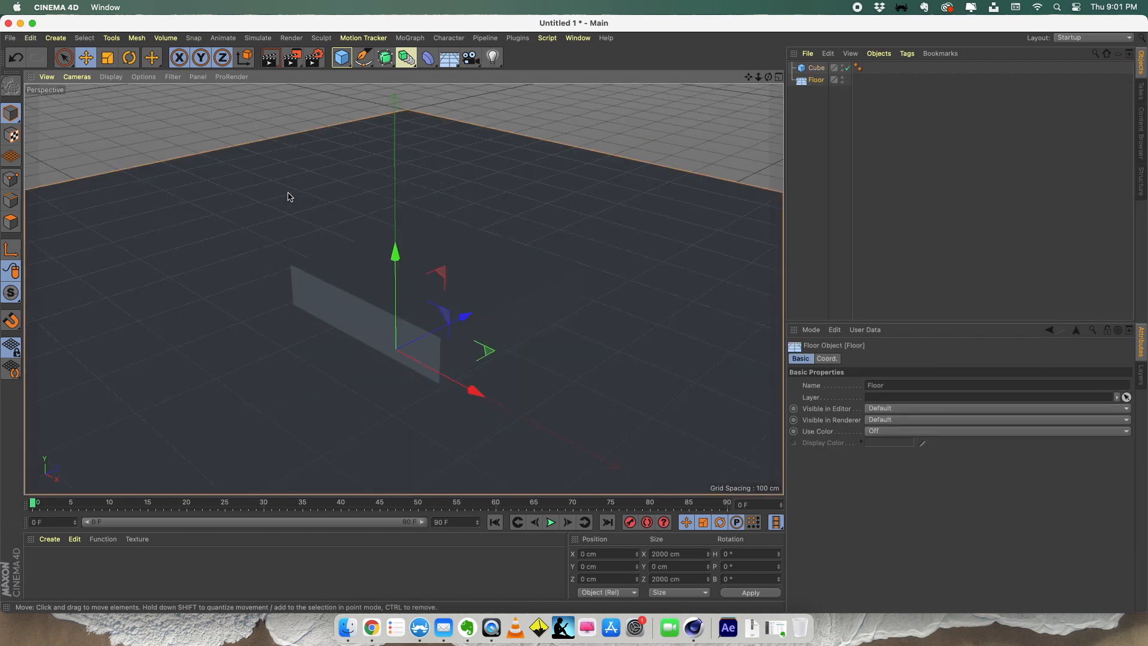
click(377, 269)
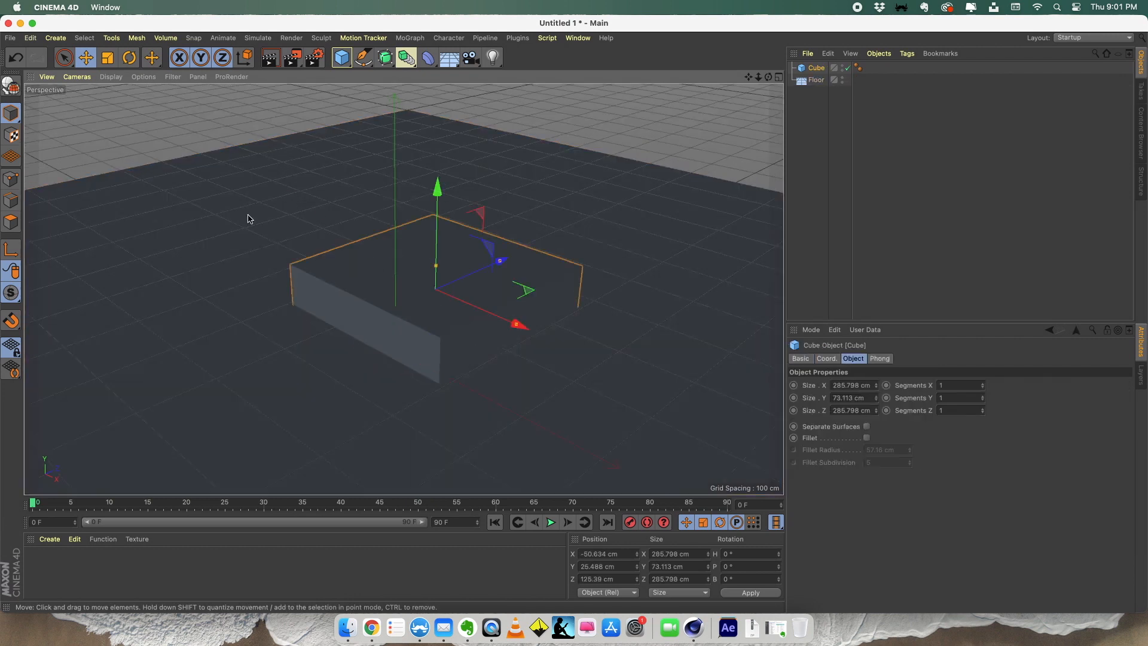
- Create a default grey material for the floor and cube, plus a blue one with hue 199°, saturation 58% and value 80%
click(304, 364)
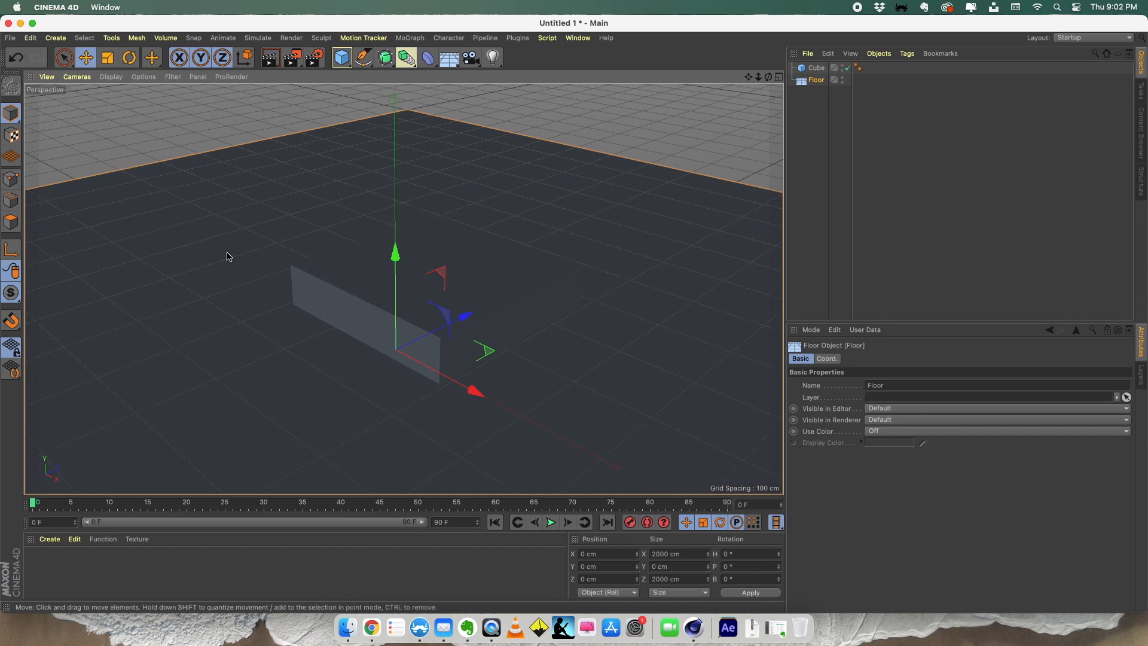
click(49, 539)
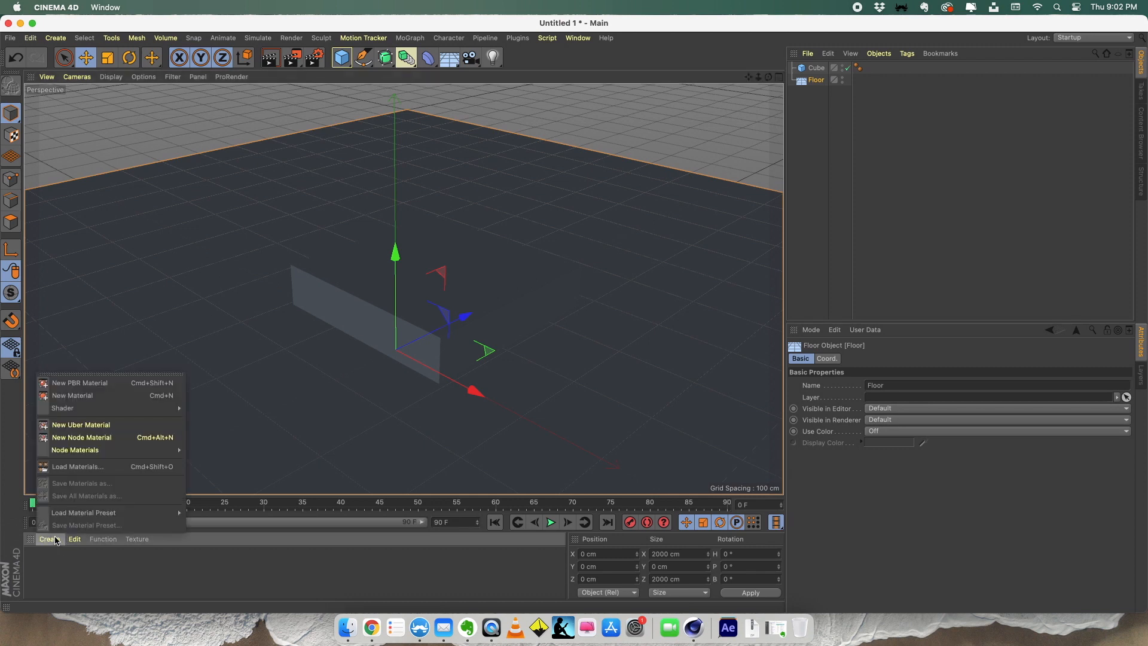
click(66, 395)
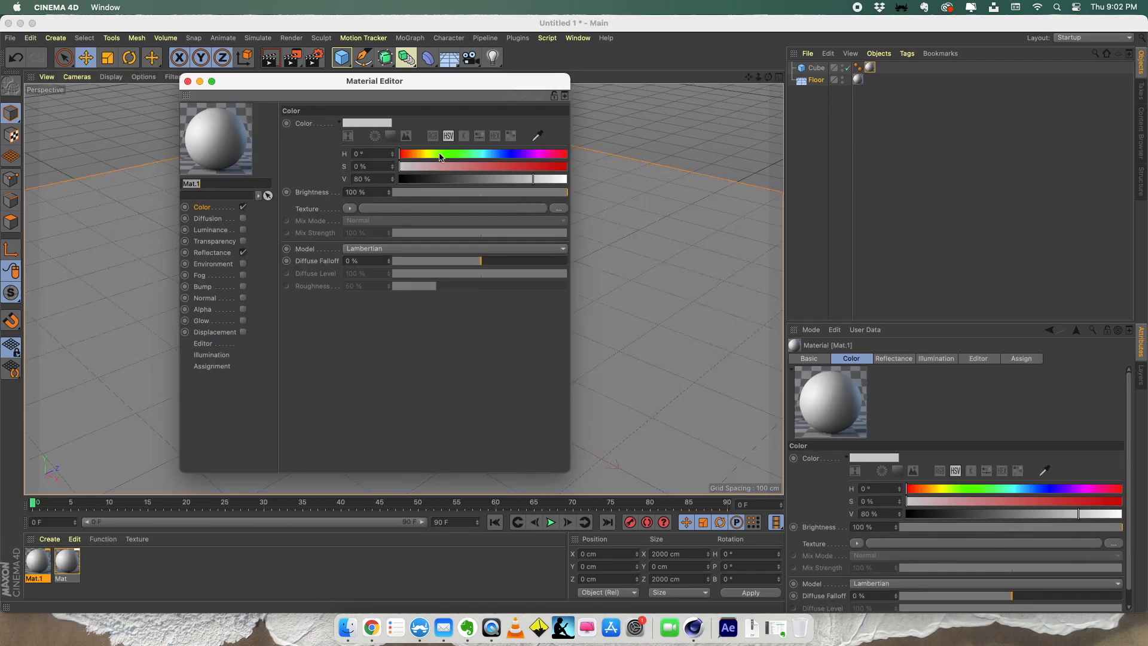
drag(442, 154, 491, 154)
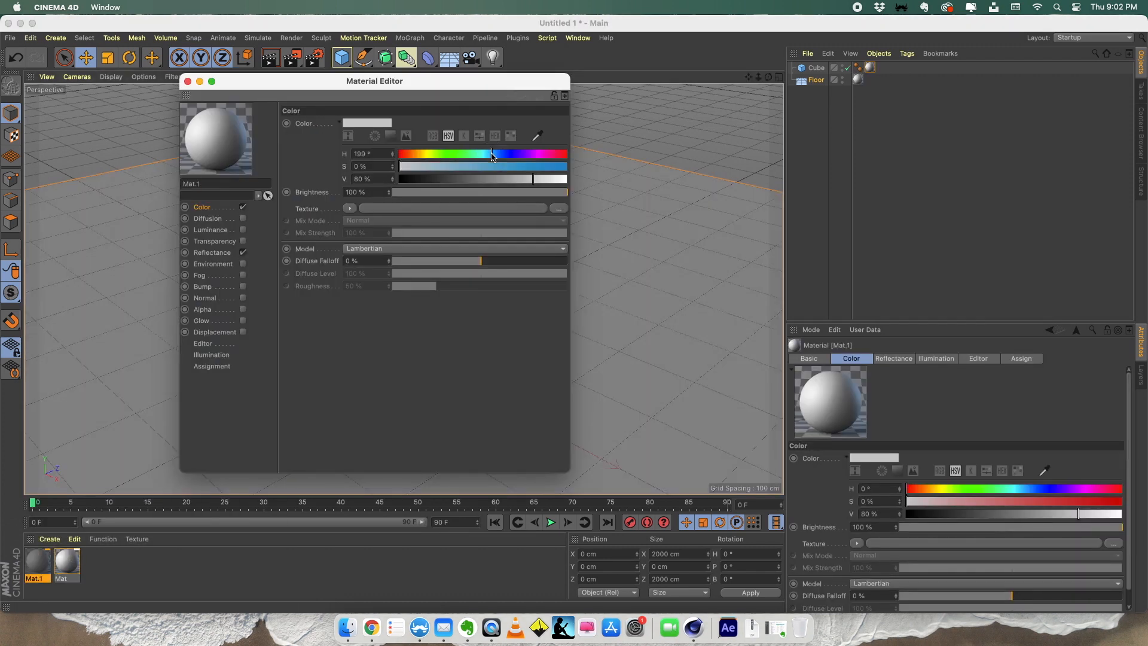
click(496, 166)
click(187, 81)
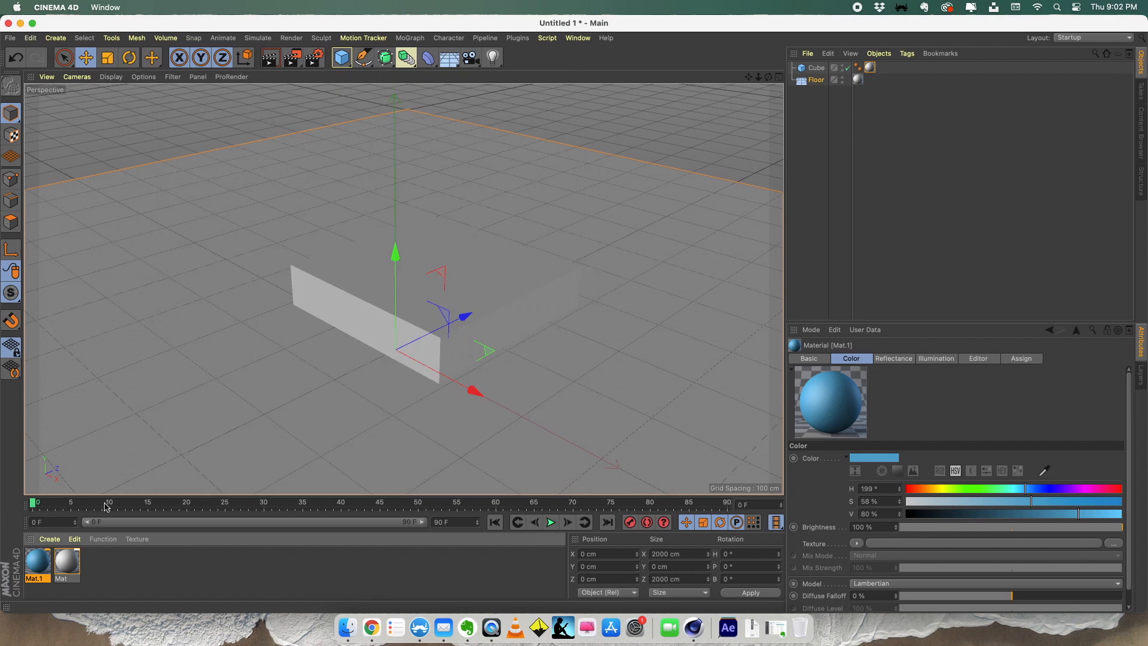
- Apply the blue material to the cube and clear the selection
drag(40, 565, 419, 287)
click(261, 211)
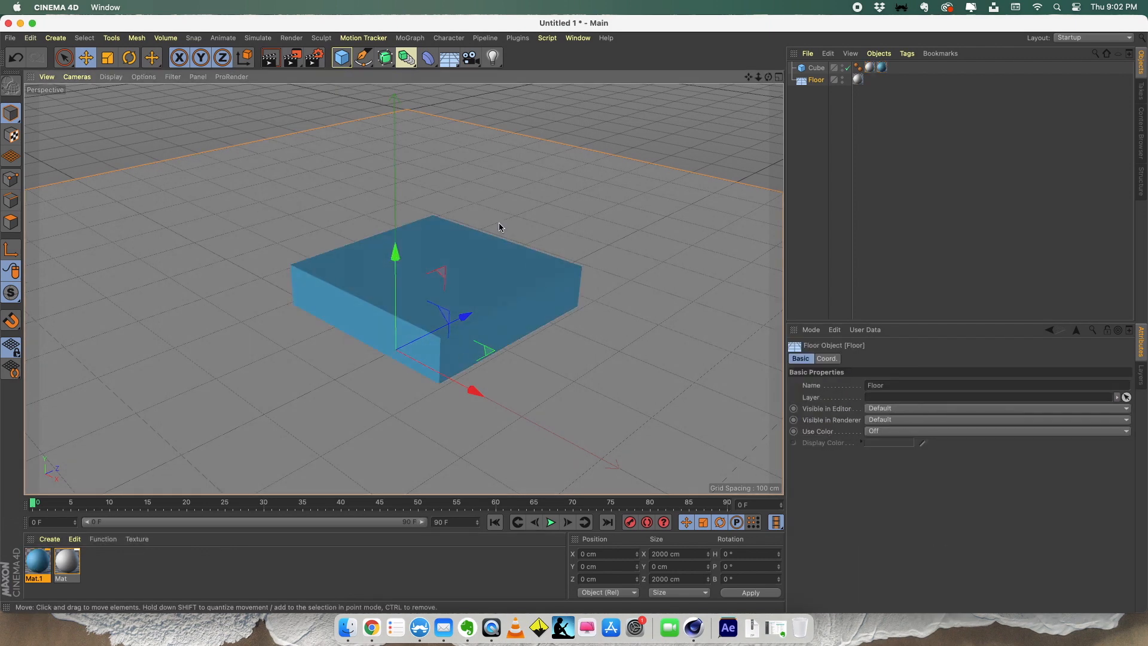
click(476, 114)
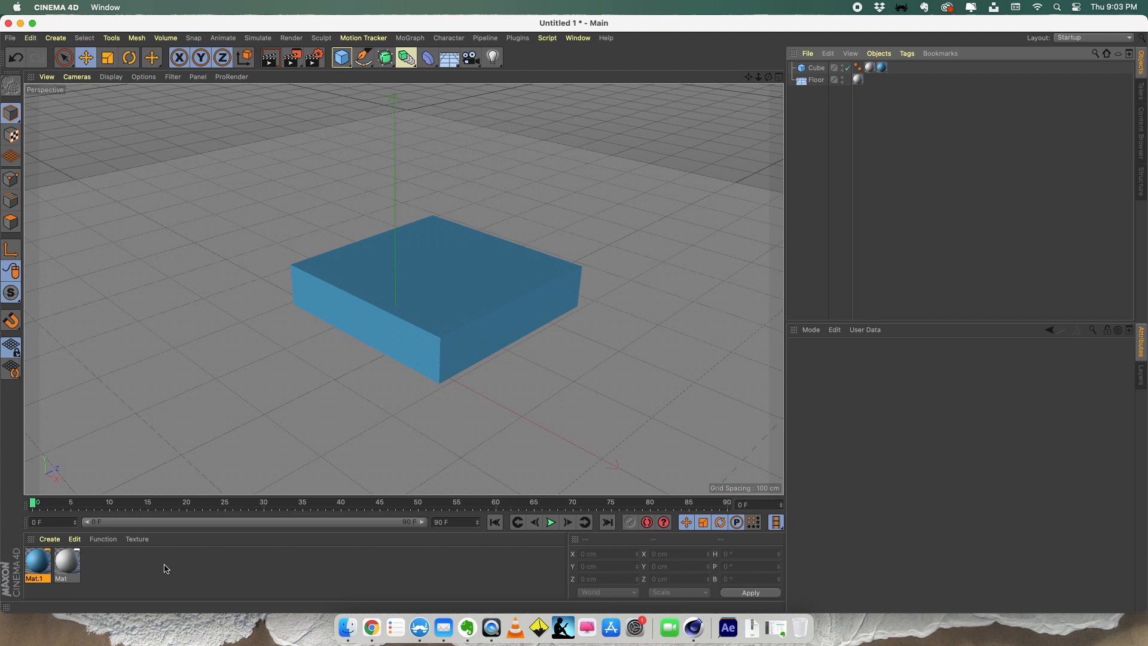
- Switch to Chrome and open the outdoor Immenstädter Horn HDRI on HDRI Haven
click(371, 627)
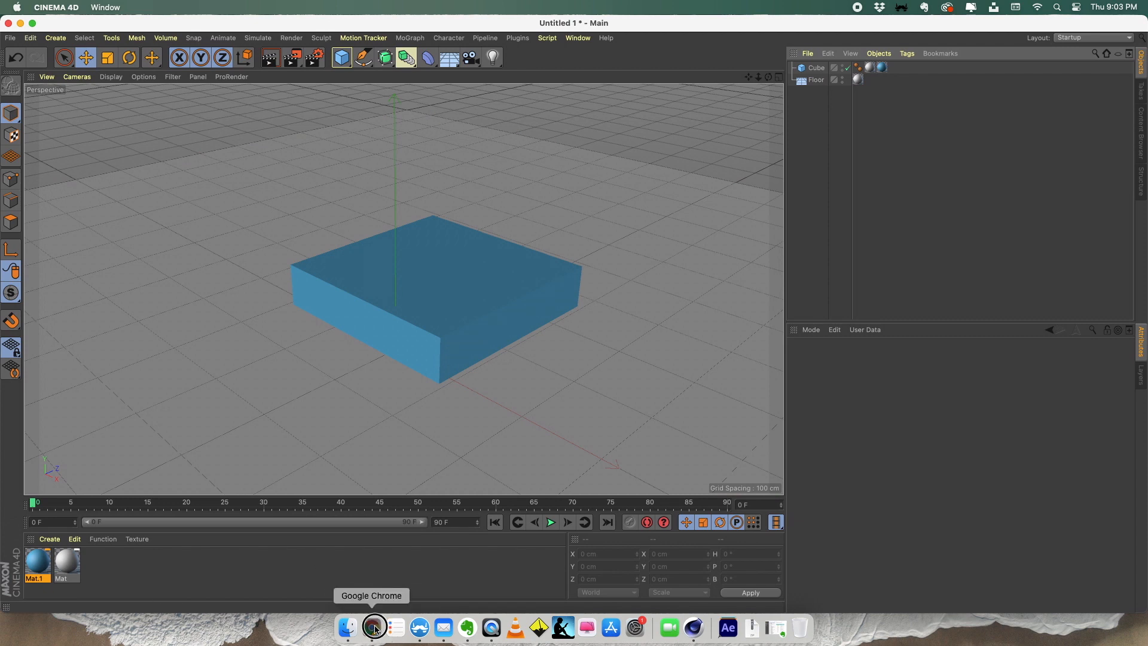
text(hdri haven)
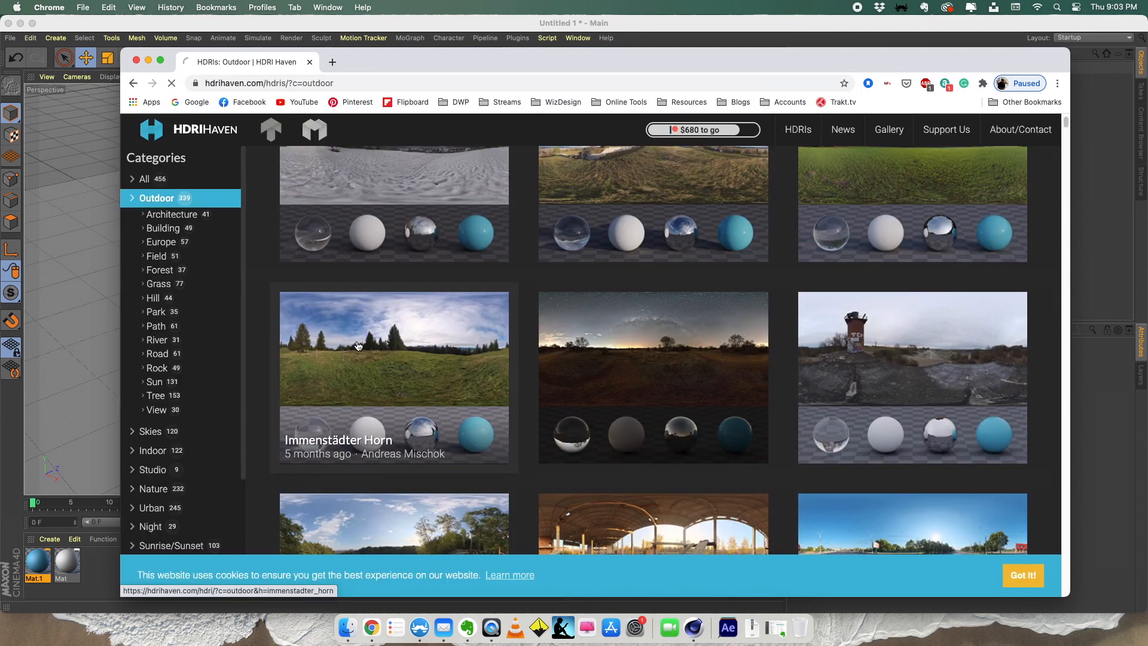
click(358, 345)
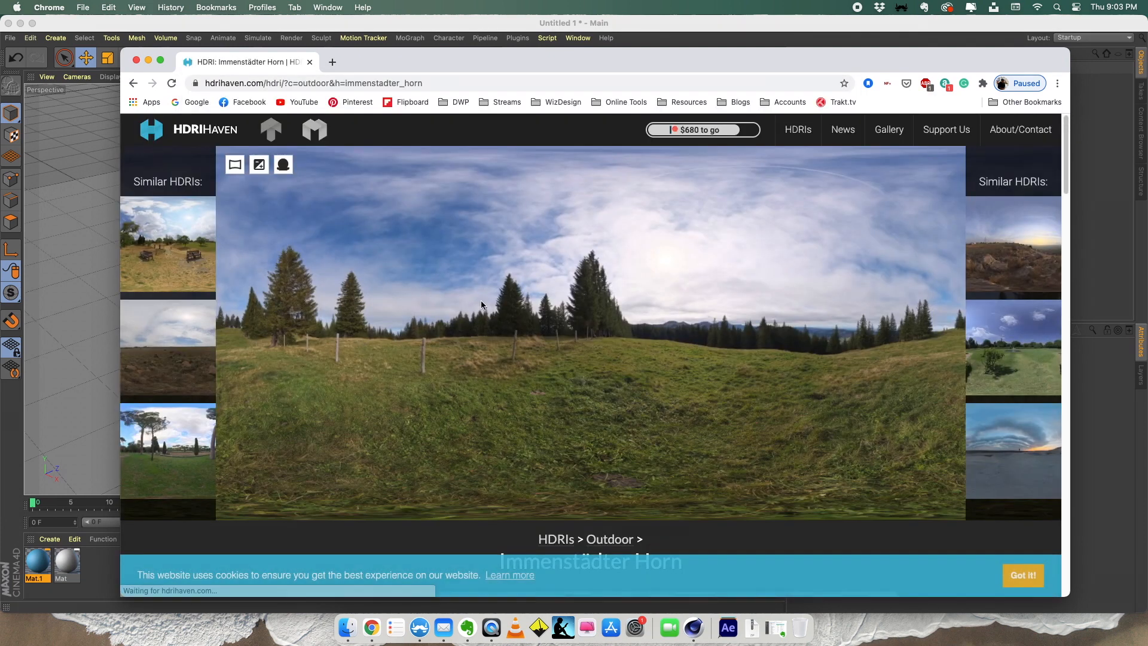
- Download the 1k HDR version of the Immenstädter Horn environment image
scroll(441, 366, down, 5)
scroll(441, 364, down, 2)
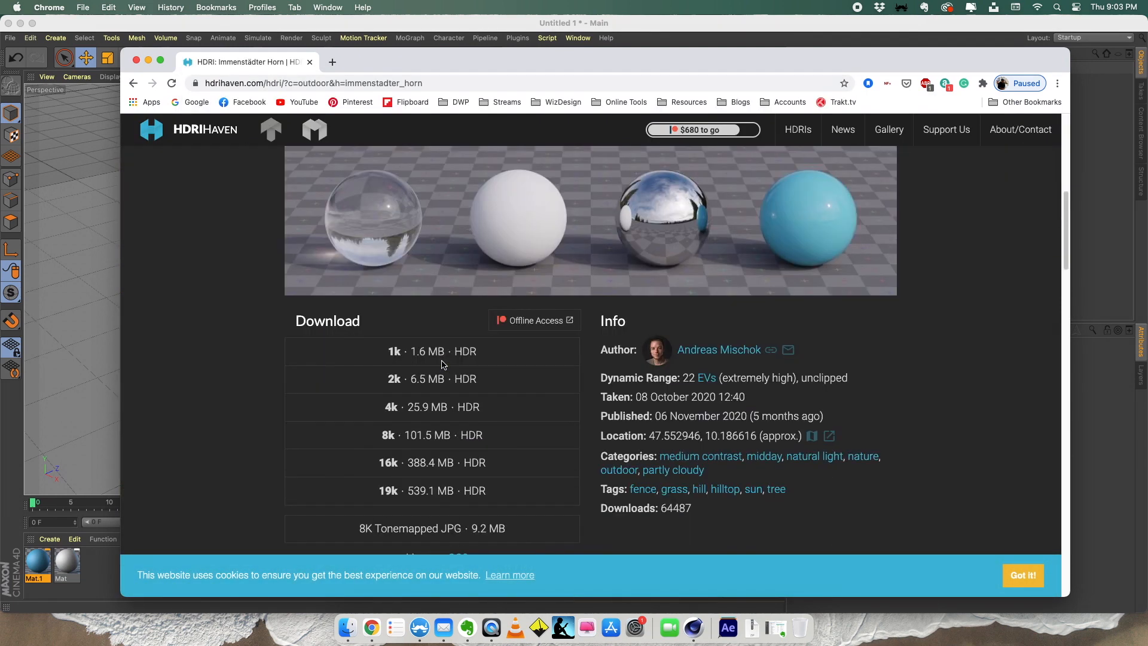
click(399, 349)
key(Return)
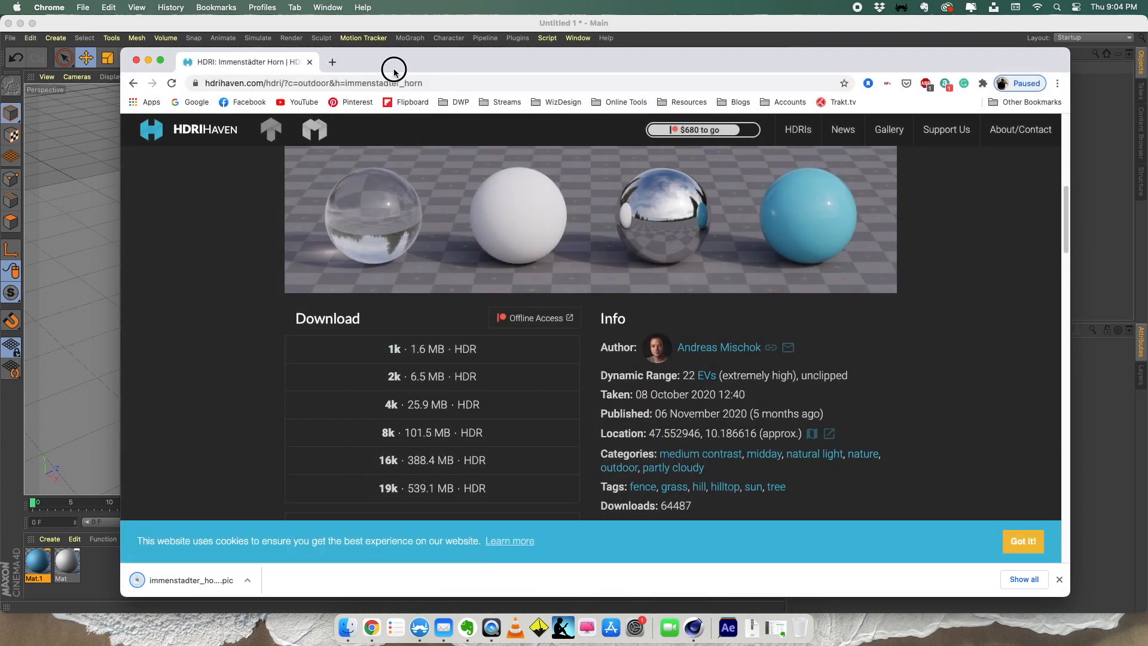
- Move the browser aside and bring the downloaded immenstadter_horn_1k.pic into Cinema 4D as a new material
drag(392, 68, 943, 51)
drag(698, 582, 113, 566)
click(545, 257)
click(546, 257)
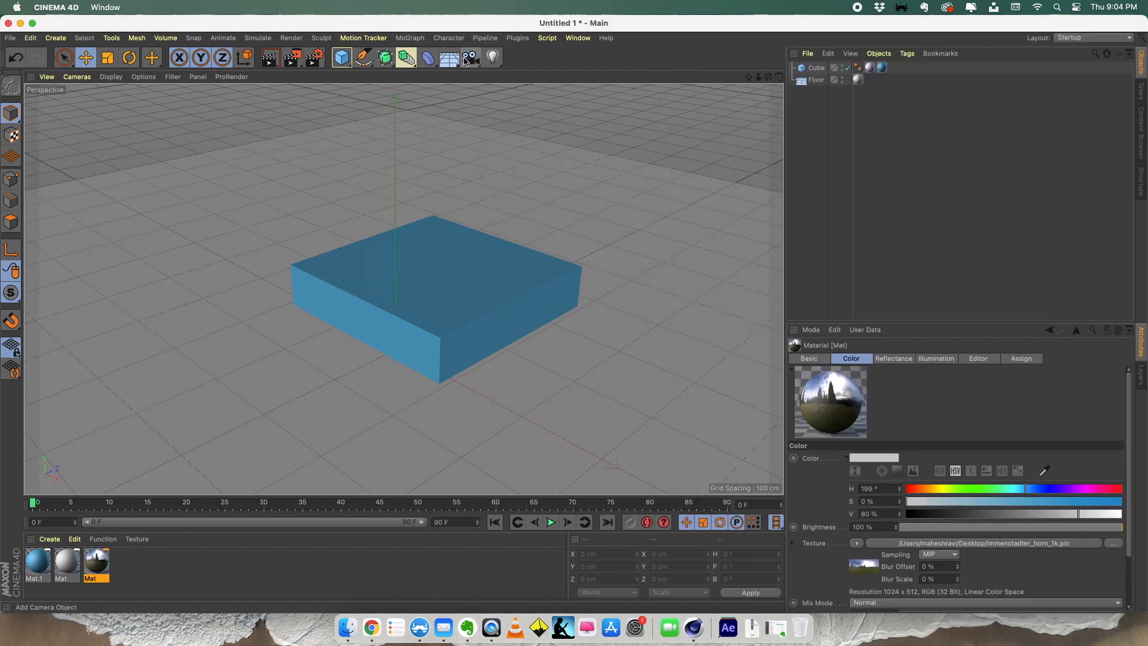
- Add a Sky object and apply the HDRI material to it
click(451, 60)
click(491, 95)
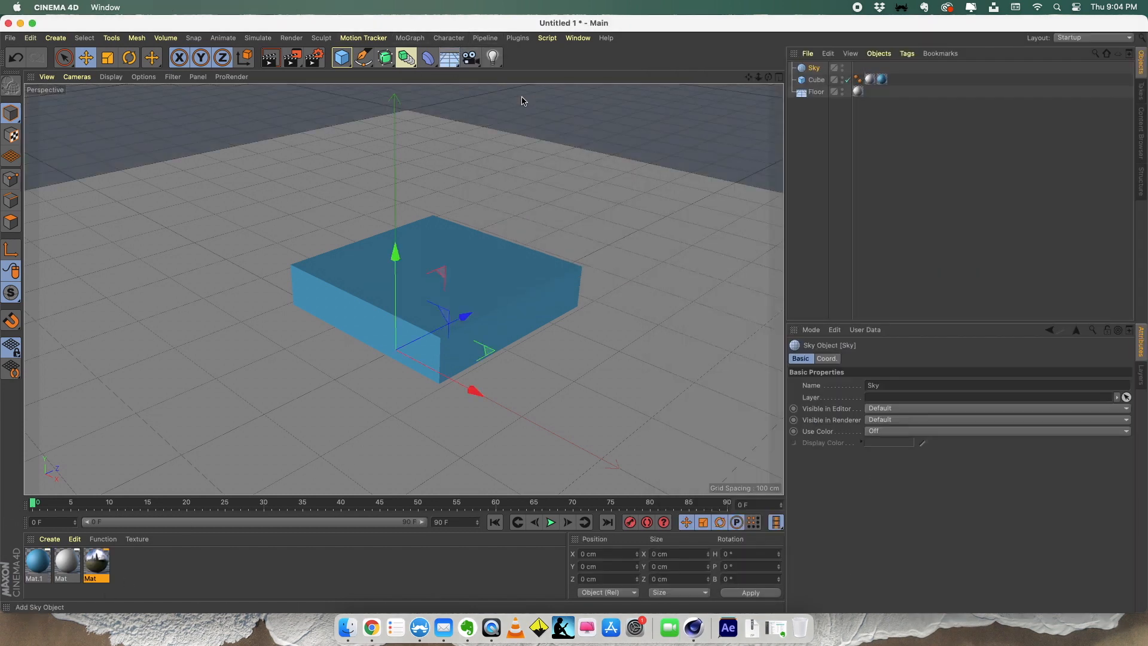
drag(98, 574, 814, 67)
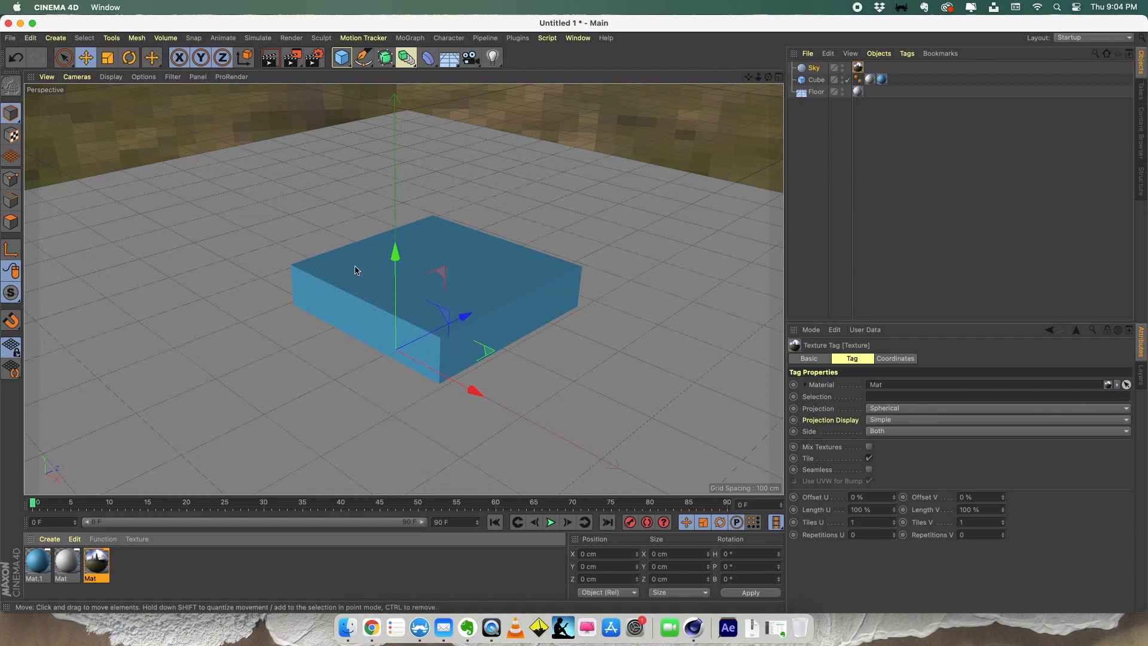
- Open the render settings and set the renderer to Physical
click(309, 55)
drag(467, 42, 672, 125)
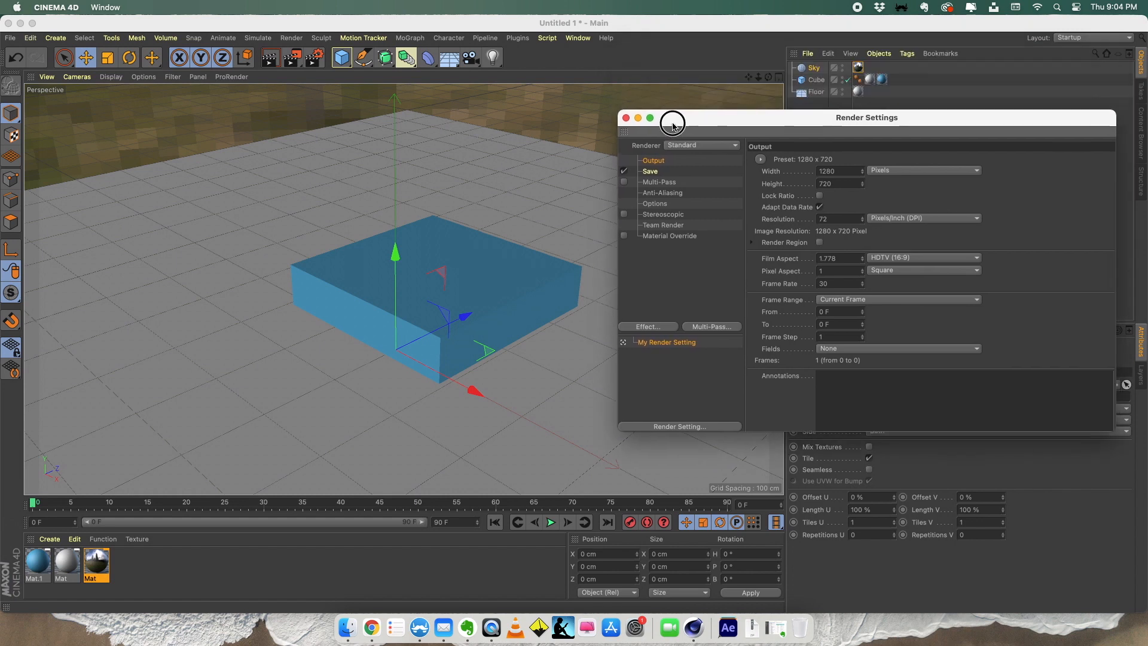
click(702, 146)
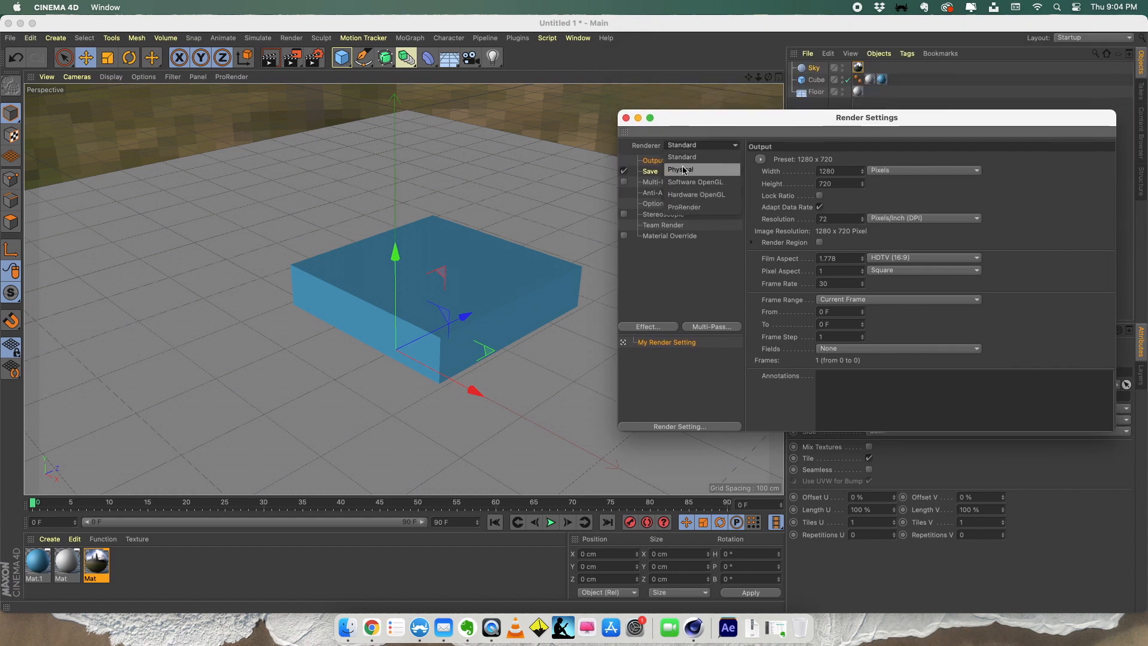
click(683, 170)
- Add the Ambient Occlusion and Global Illumination effects to the render settings and close them
click(630, 327)
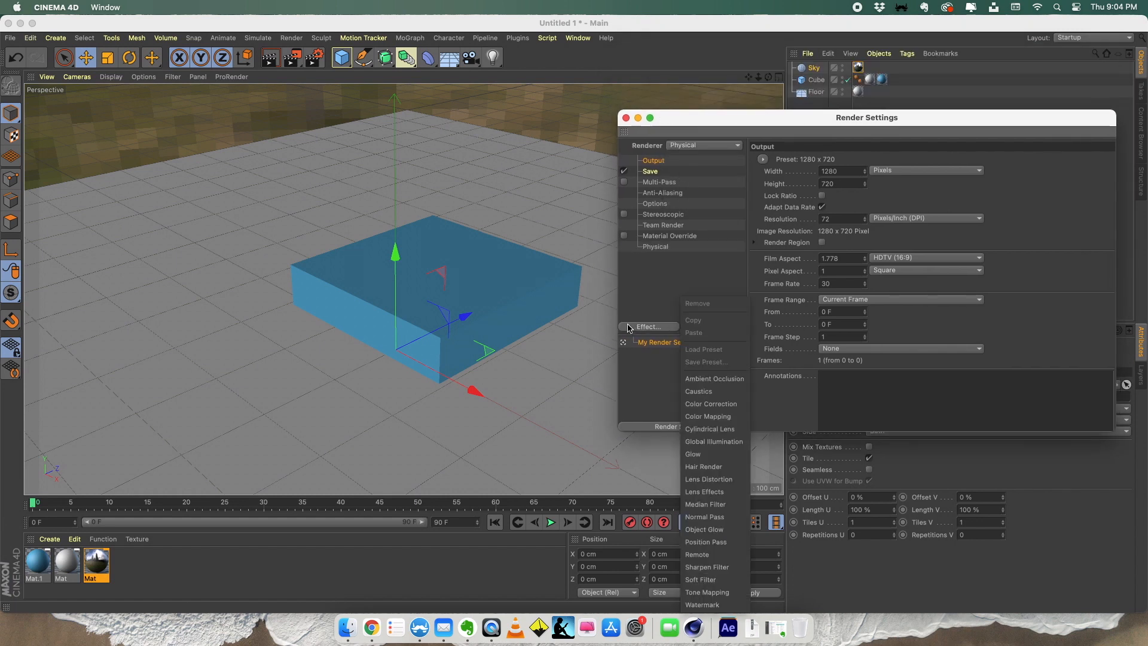
click(711, 378)
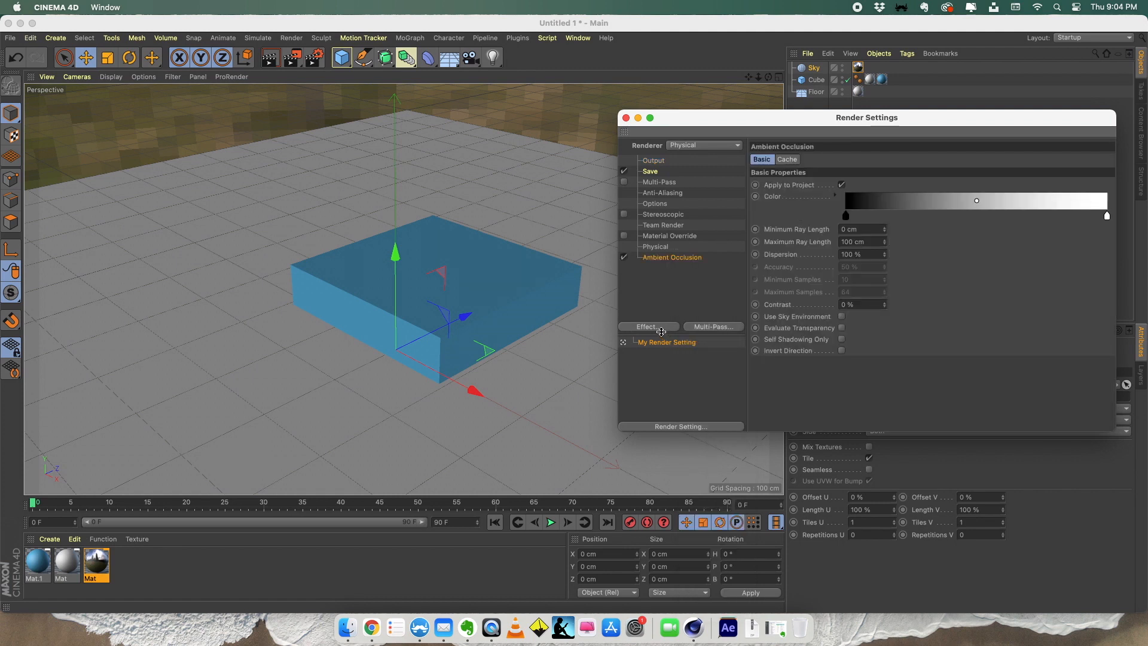
click(660, 328)
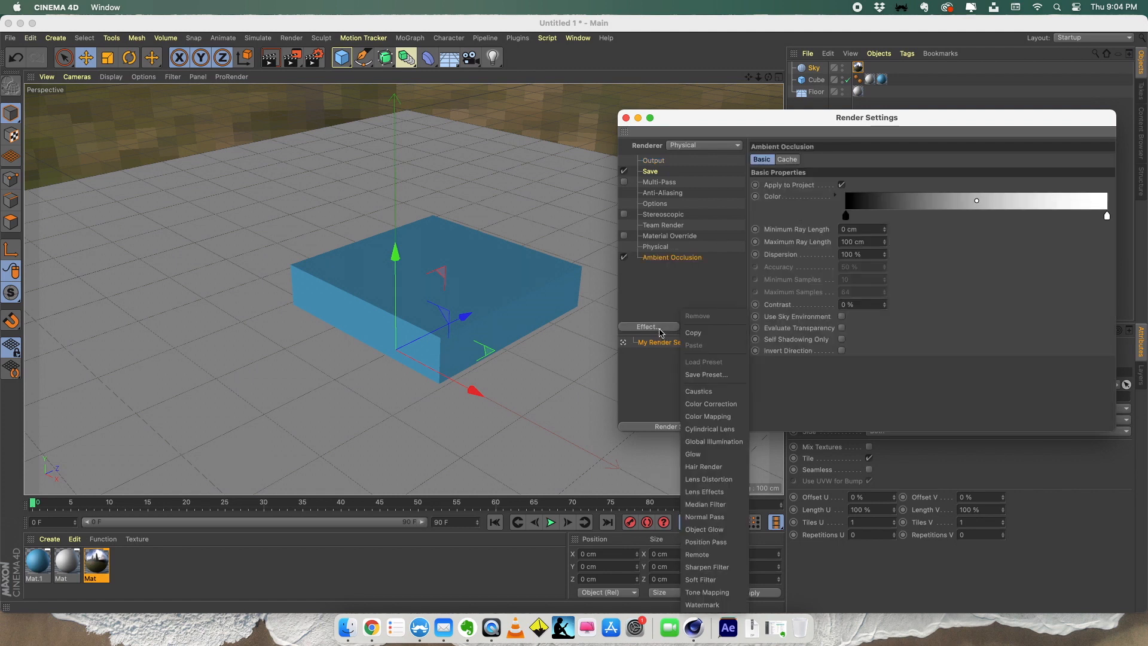
click(714, 441)
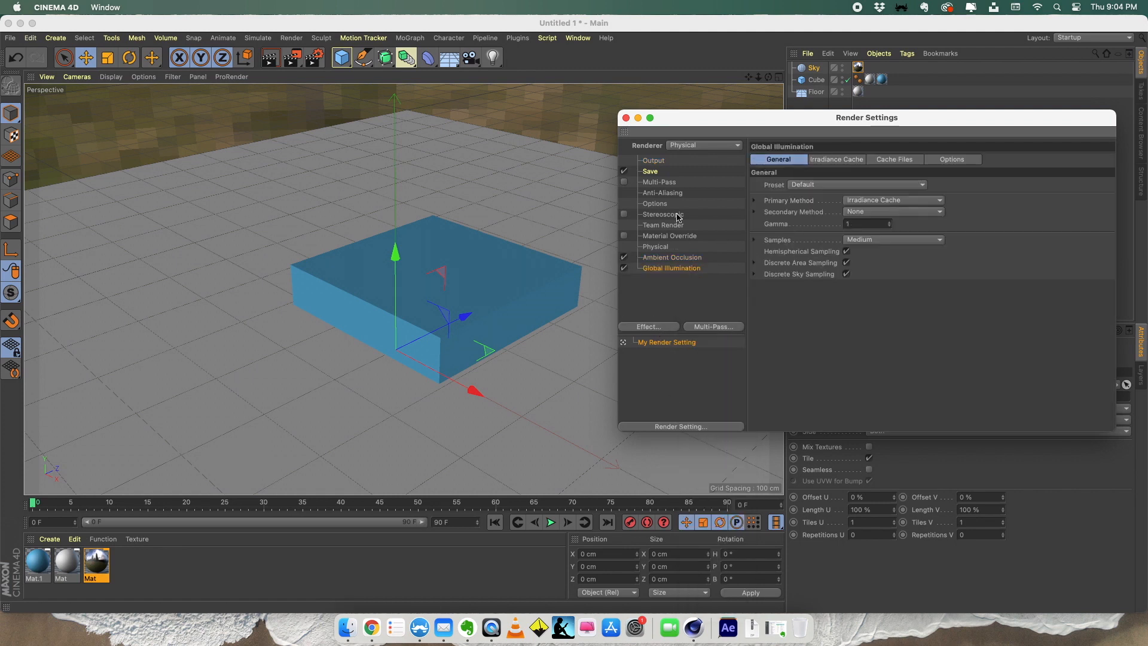
click(625, 118)
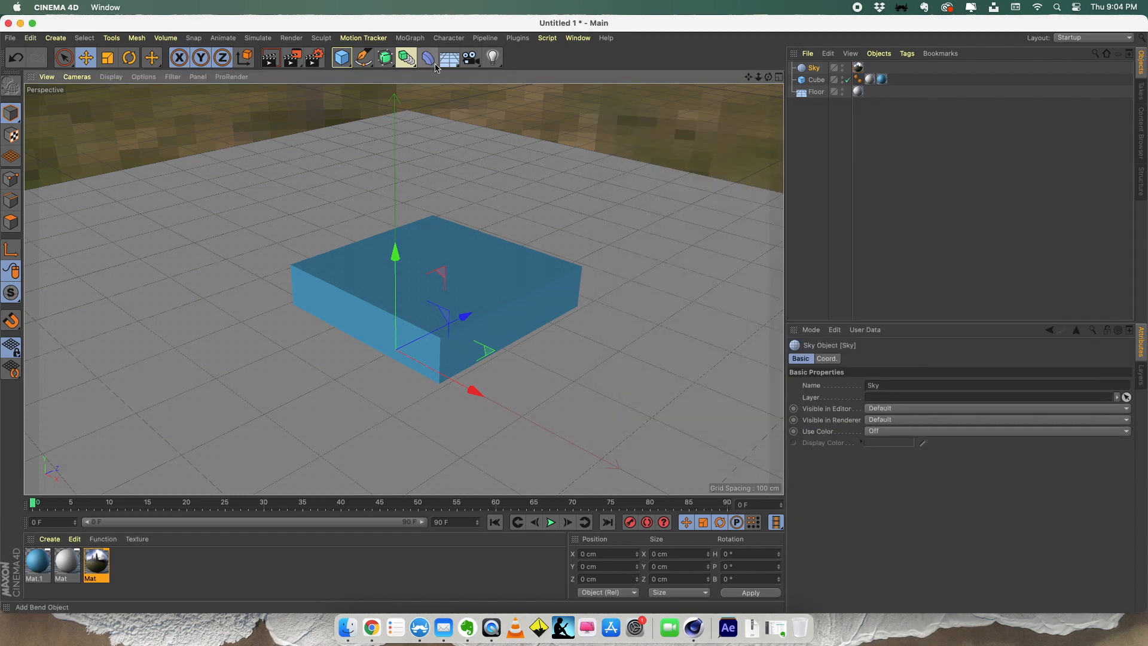
- Test-render the active view and render the scene at 1920 × 1080 in the Picture Viewer
click(275, 64)
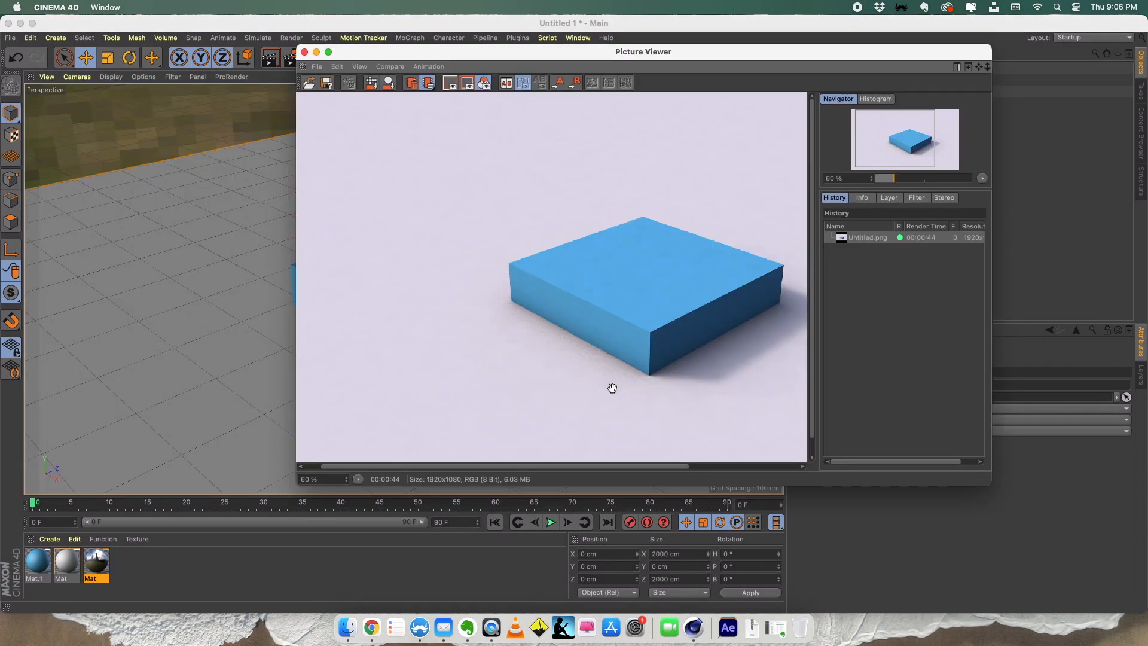
drag(562, 299, 467, 240)
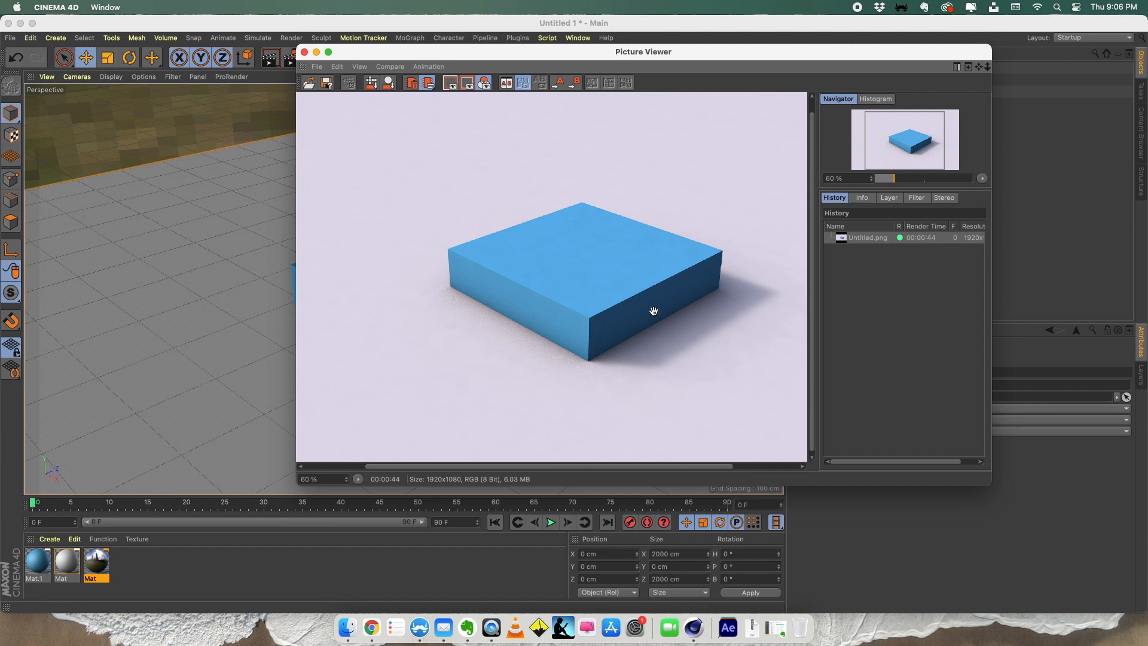
click(304, 52)
- Leave Cinema 4D, open the rendered Untitled.png in Photoshop and reposition its document window
click(57, 7)
click(78, 131)
click(537, 283)
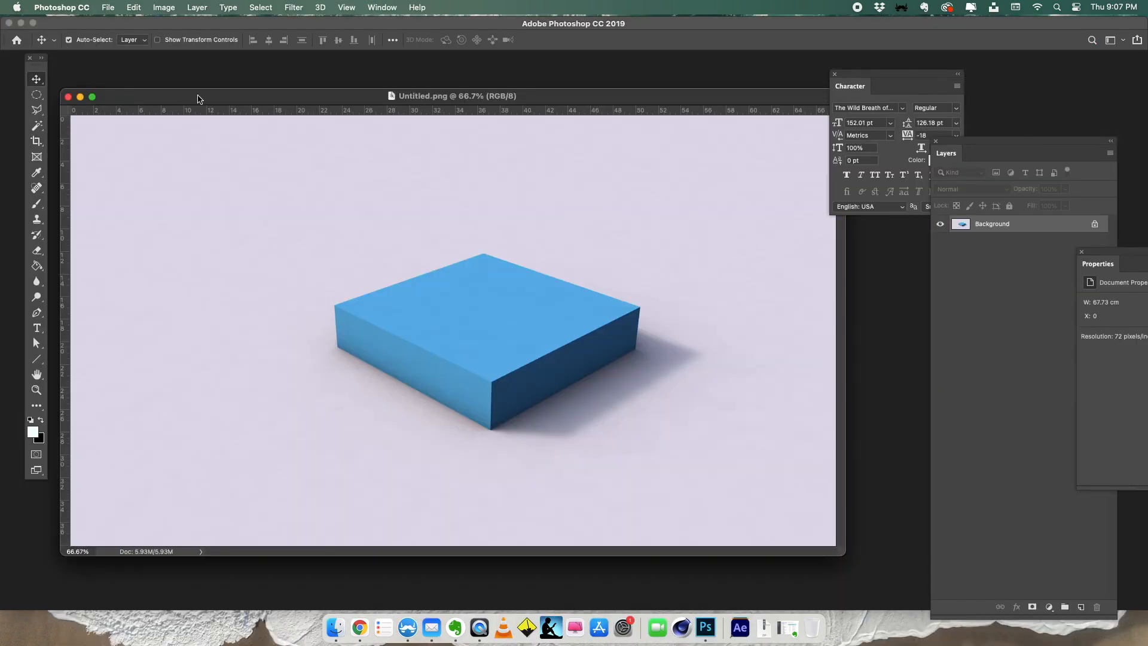
drag(200, 99, 229, 81)
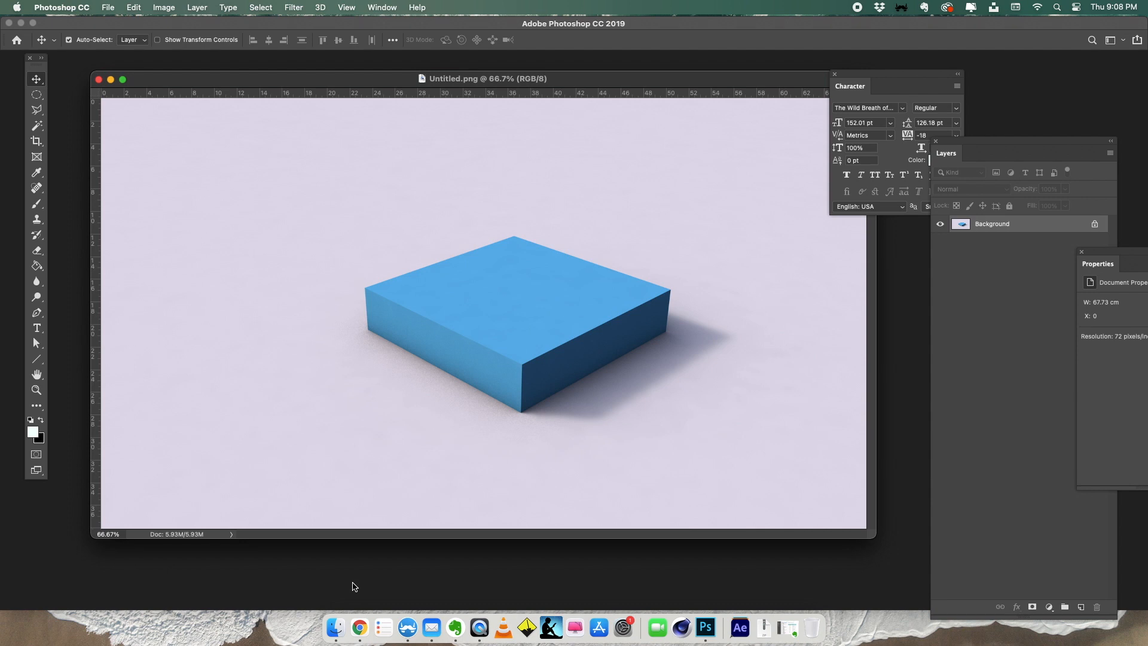
- Switch to Chrome, open unsplash.com and move the browser window aside
click(359, 627)
drag(492, 43, 819, 51)
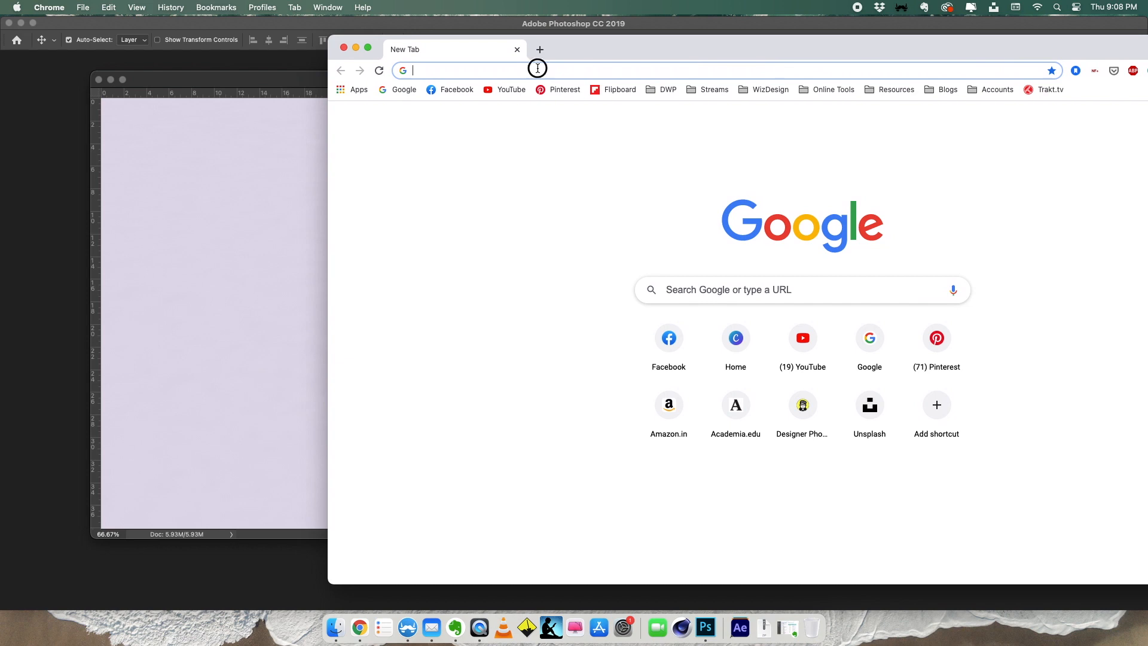
click(537, 72)
text(un)
key(Return)
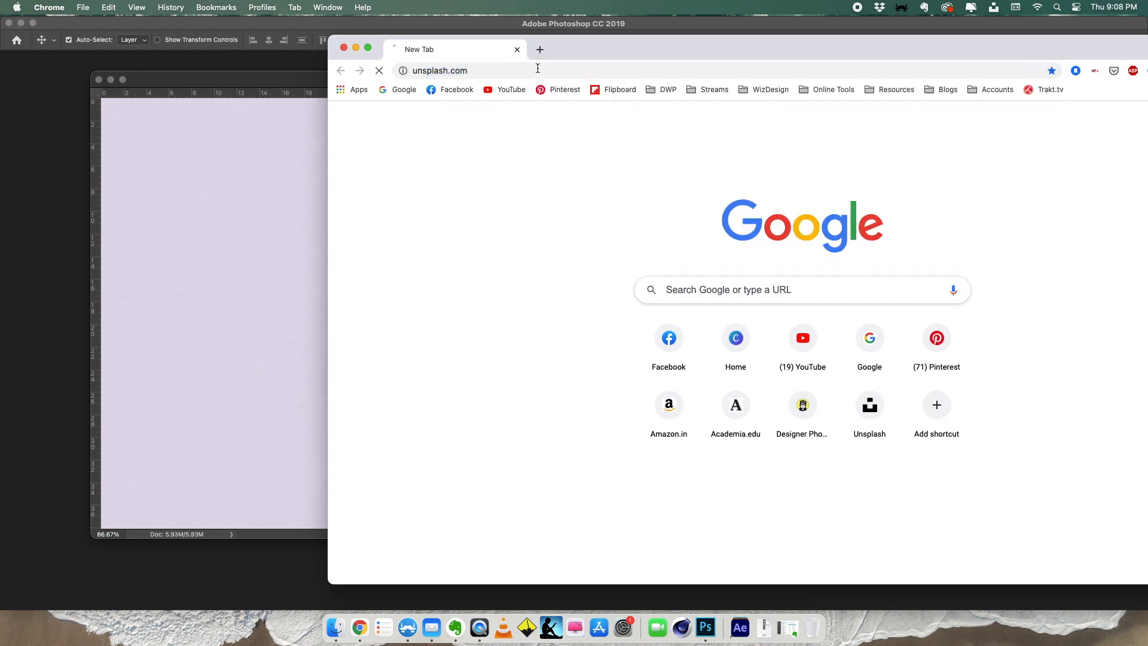
drag(602, 53, 679, 39)
- Search Unsplash for "sea" photos
click(668, 341)
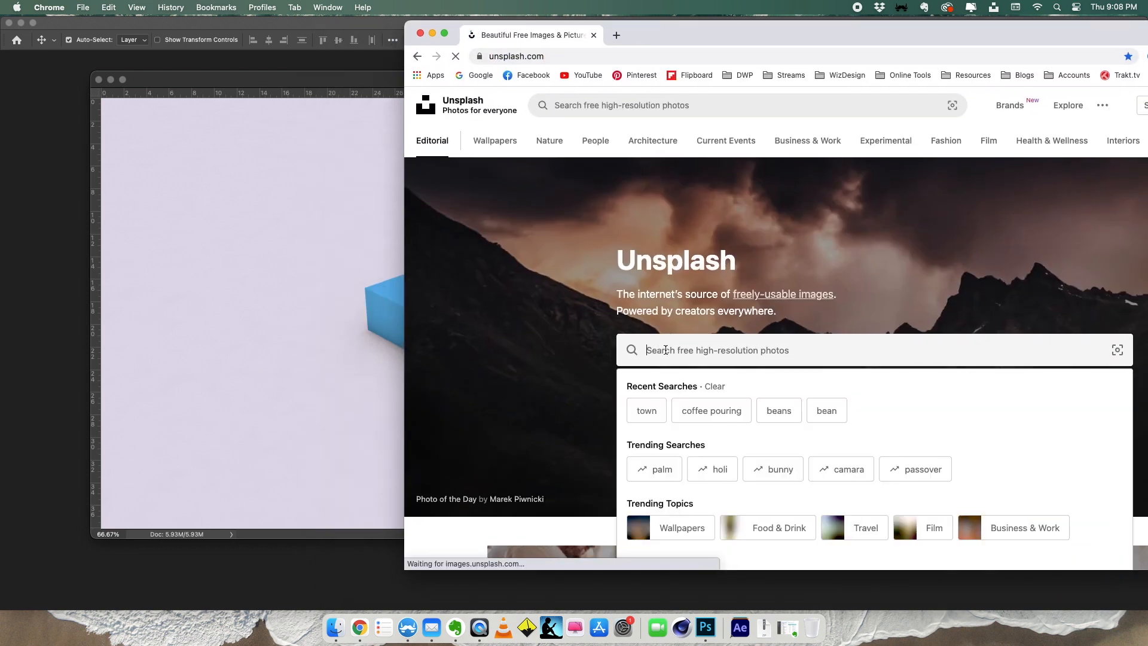
text(sea)
key(Return)
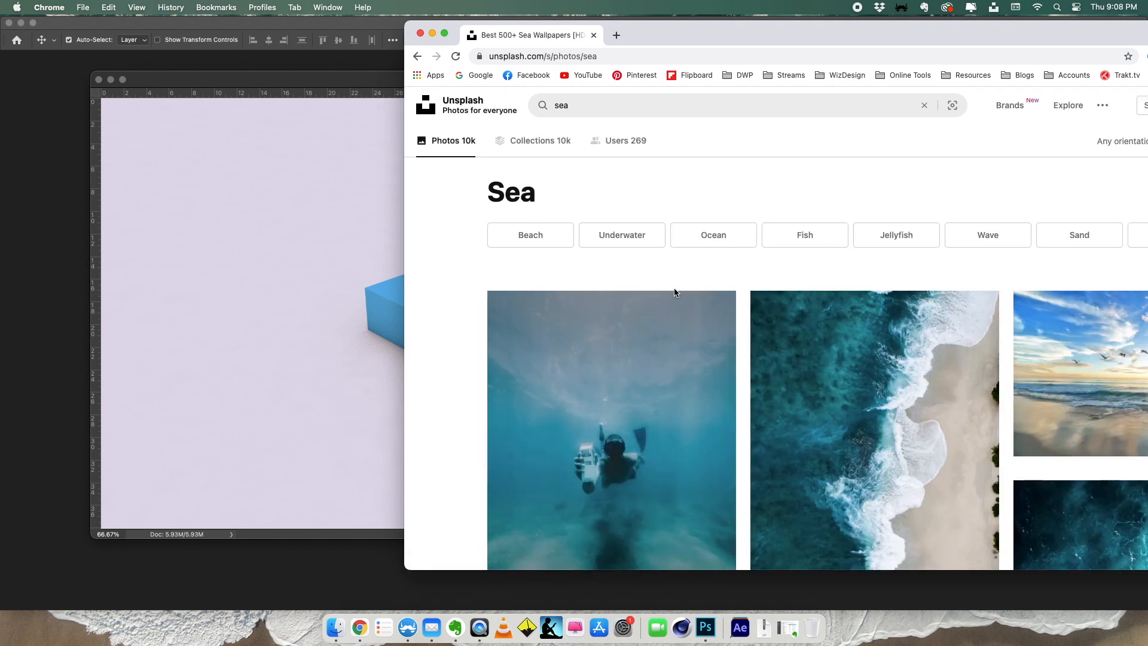
- Find the dark aerial photo of sea waves in the Unsplash results and download it
scroll(674, 290, down, 3)
scroll(674, 289, down, 6)
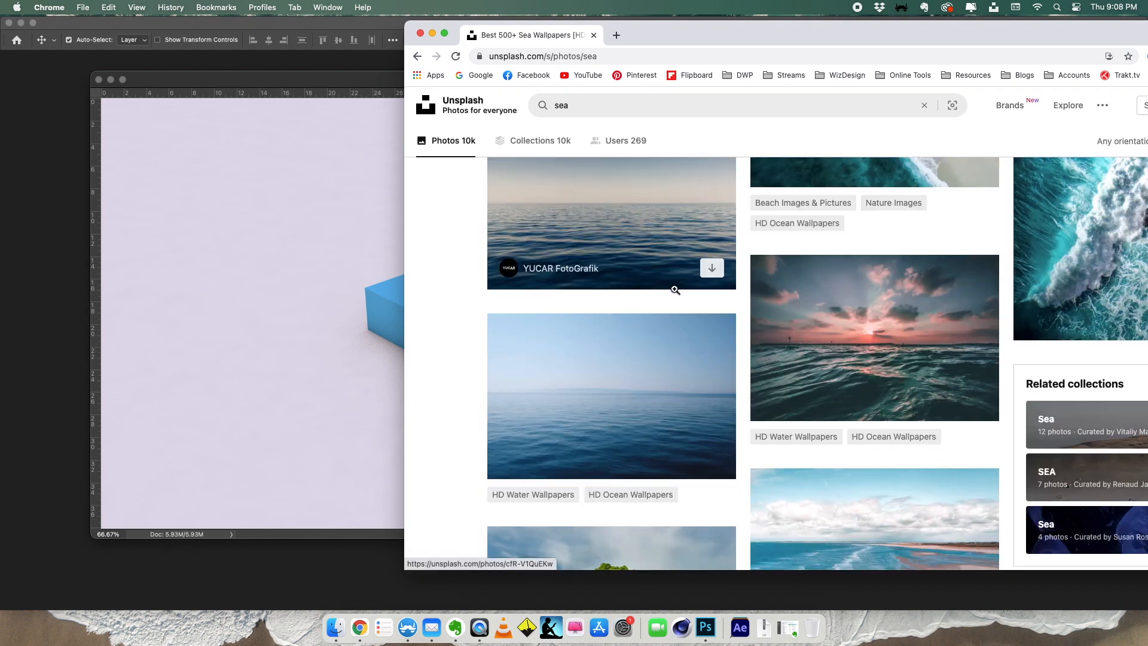
scroll(674, 290, down, 5)
click(789, 312)
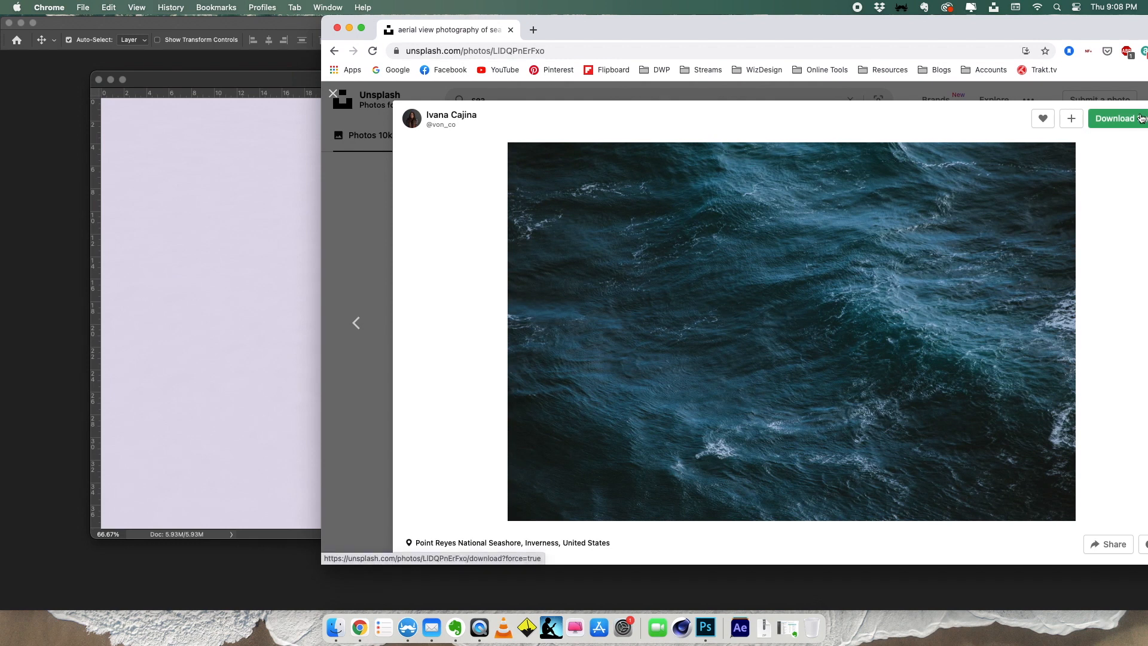
click(1141, 118)
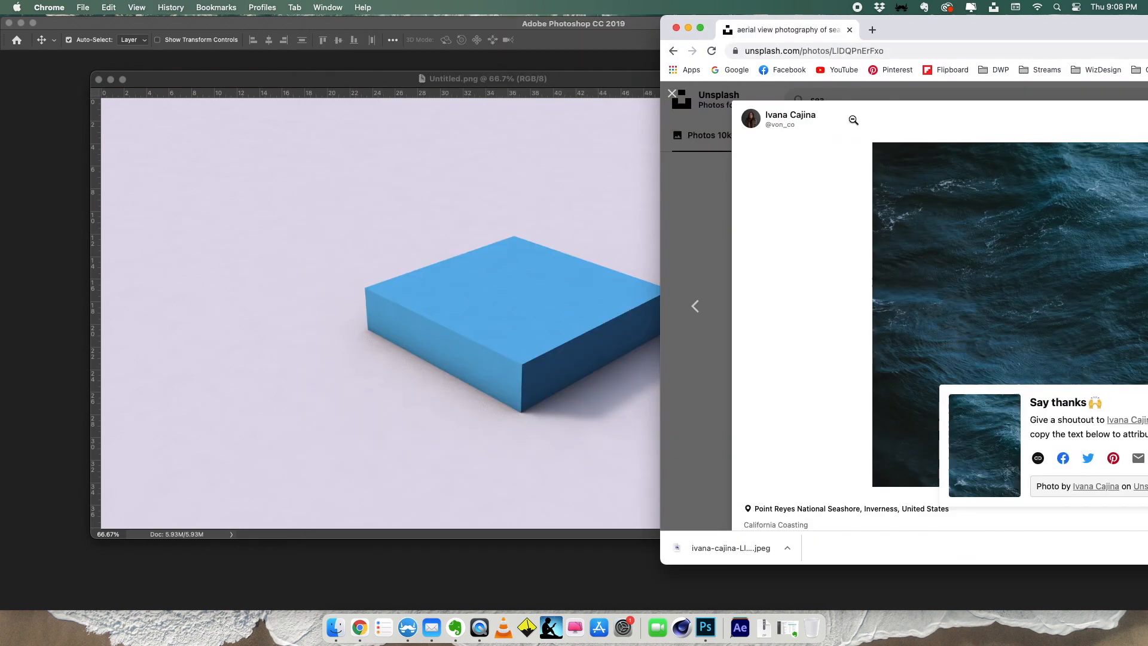
- Place the downloaded sea photo in the Photoshop document, scale it to about 14% and position it over the block's top face
drag(730, 548, 472, 320)
drag(809, 97, 476, 323)
drag(381, 364, 579, 242)
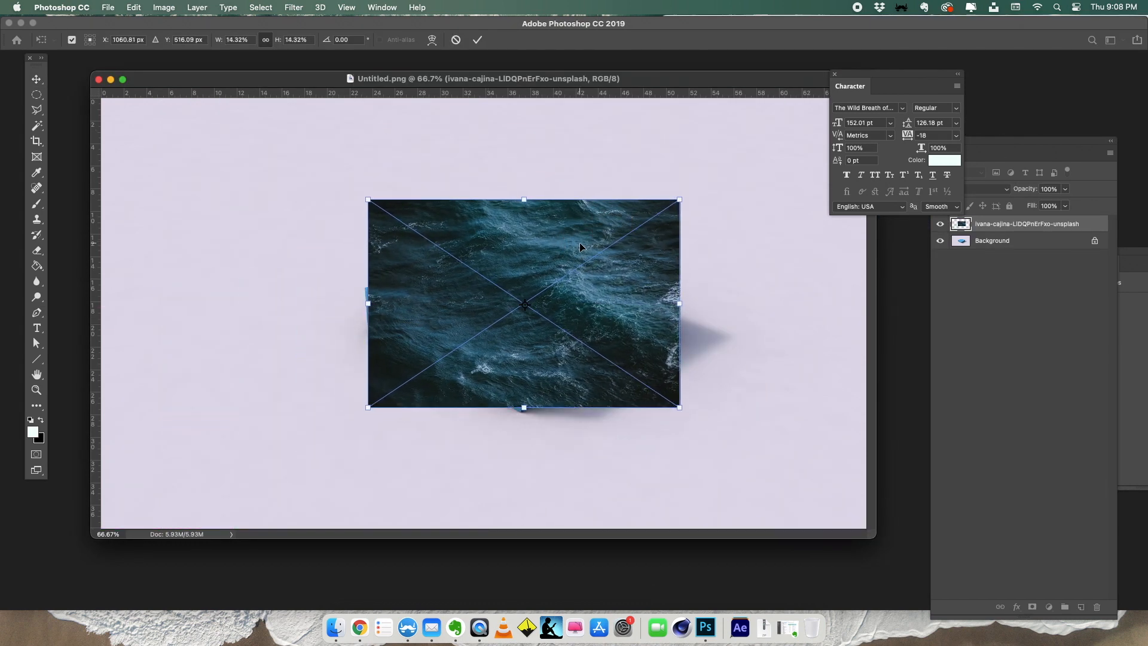
key(Return)
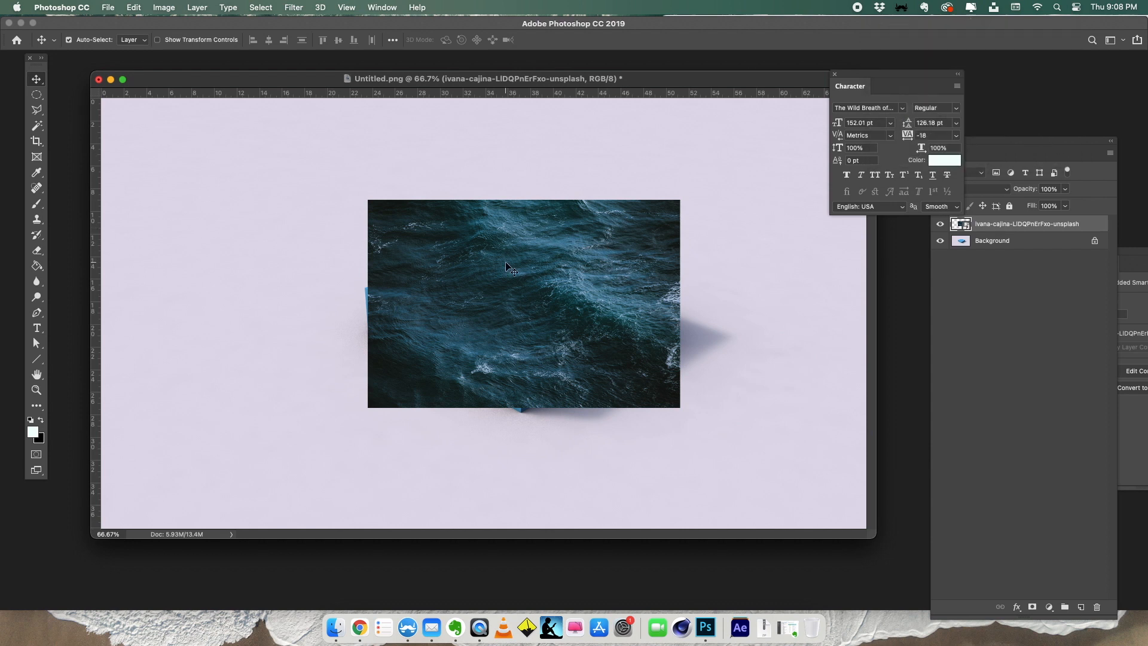
drag(509, 287, 523, 278)
drag(504, 273, 501, 274)
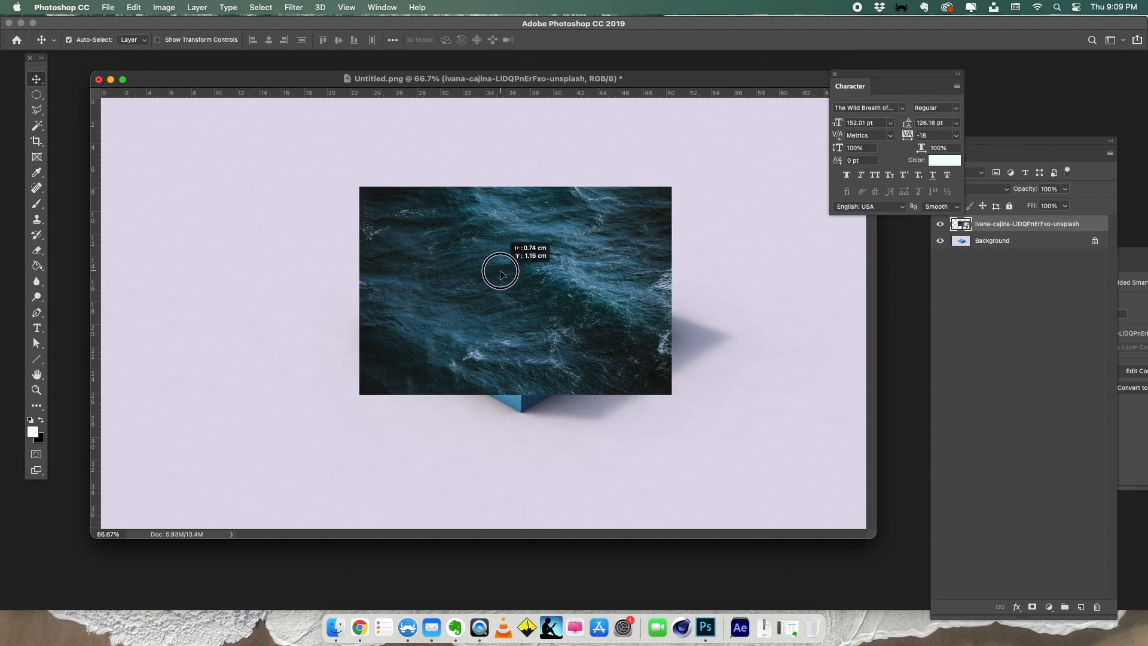
- Rename the placed photo's layer as sea and rasterize it
drag(911, 79, 1012, 50)
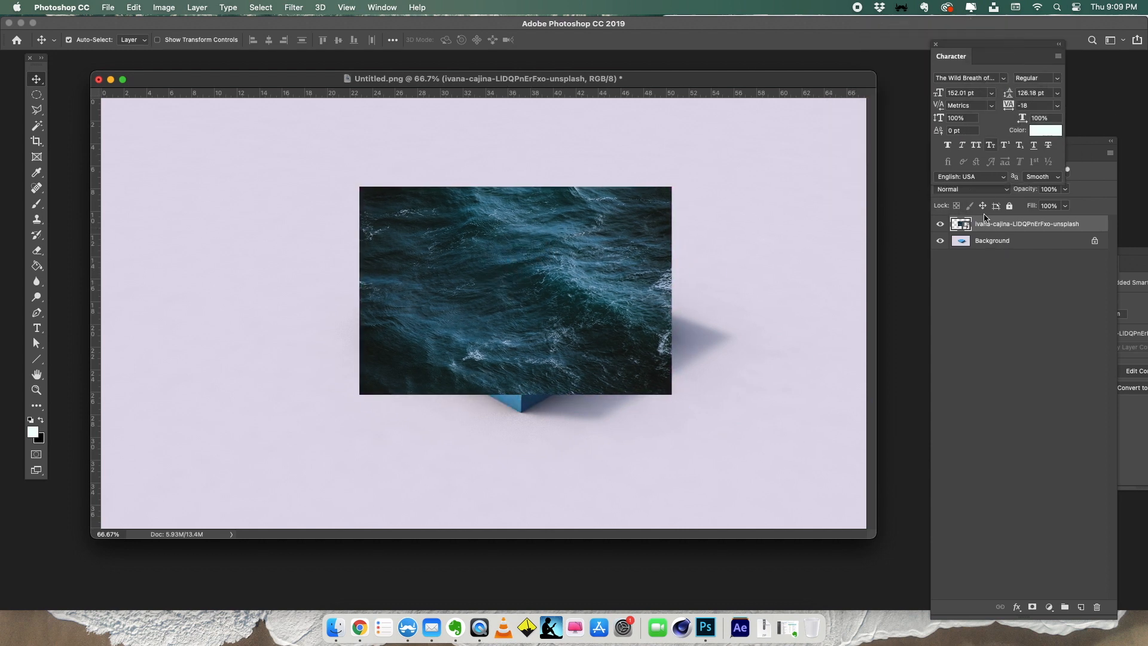
double_click(1026, 224)
text(sea)
key(Return)
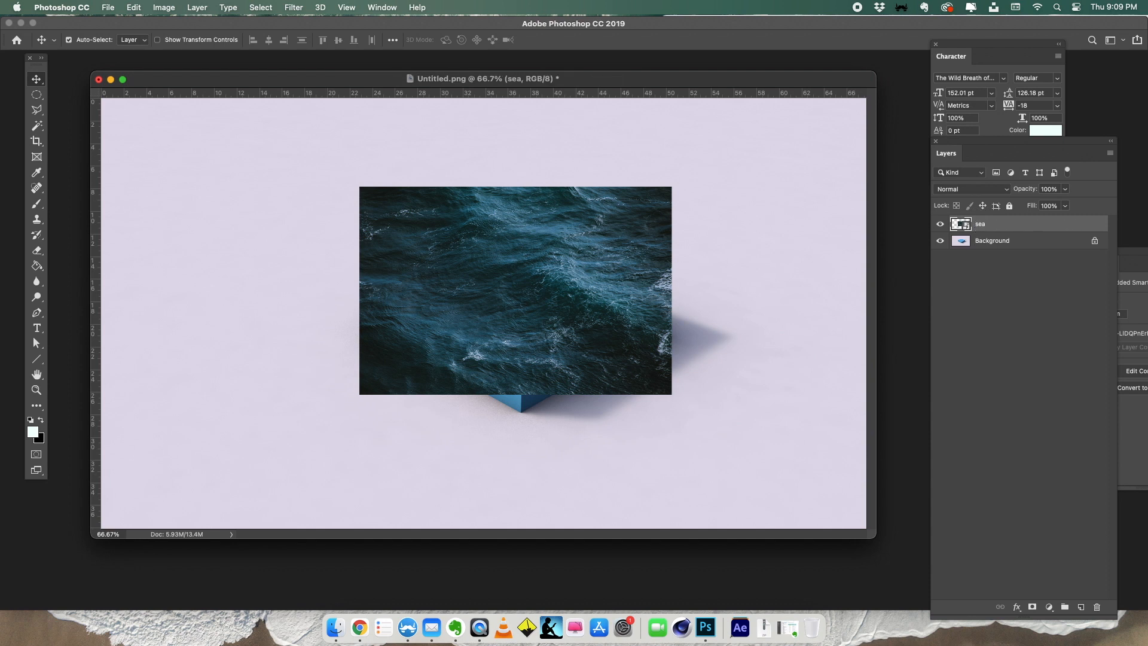
right_click(983, 224)
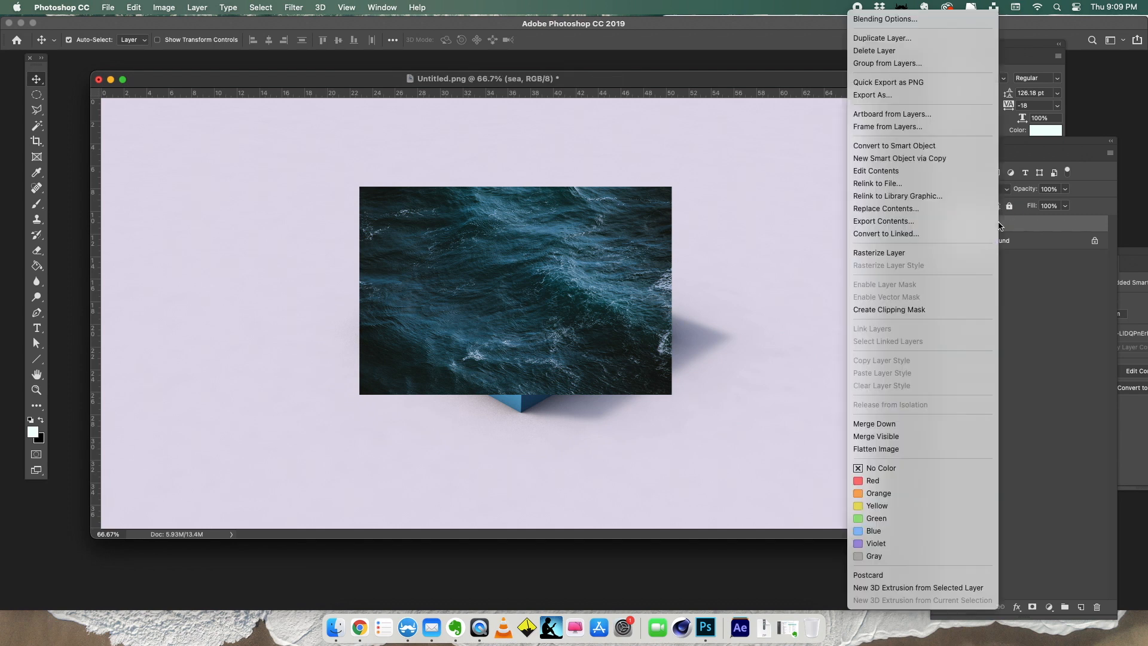
click(879, 252)
- Hide the sea layer and try to select the block's top face on the Background layer with the Magic Wand at tolerance 50
click(940, 223)
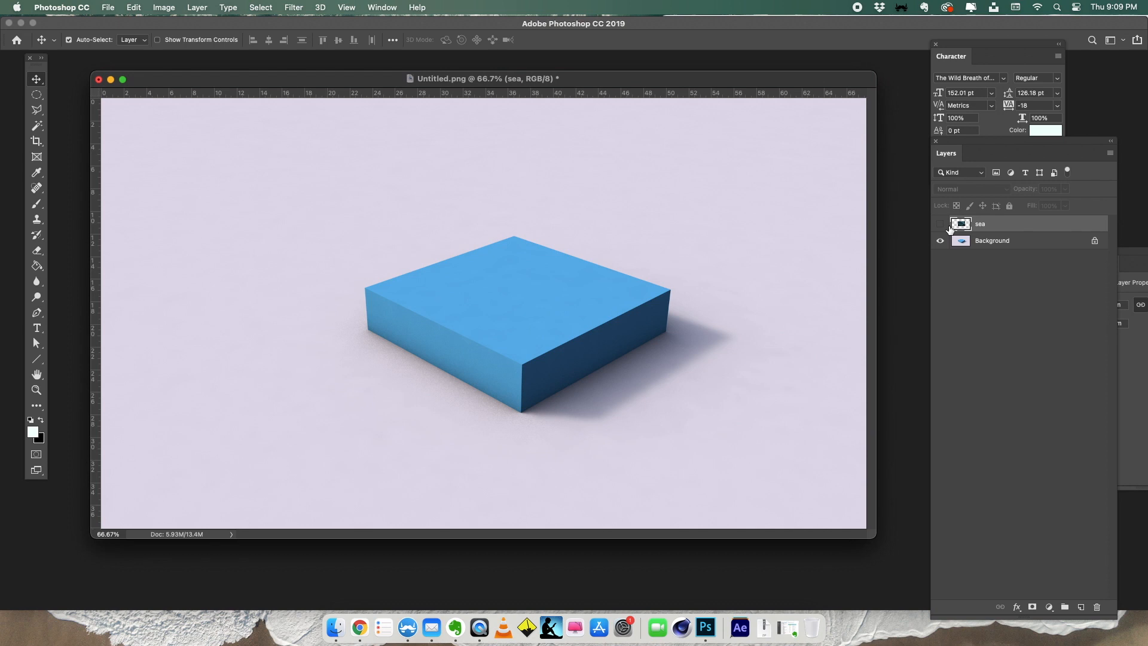
click(37, 125)
click(473, 307)
key(super+d)
click(1023, 245)
click(431, 296)
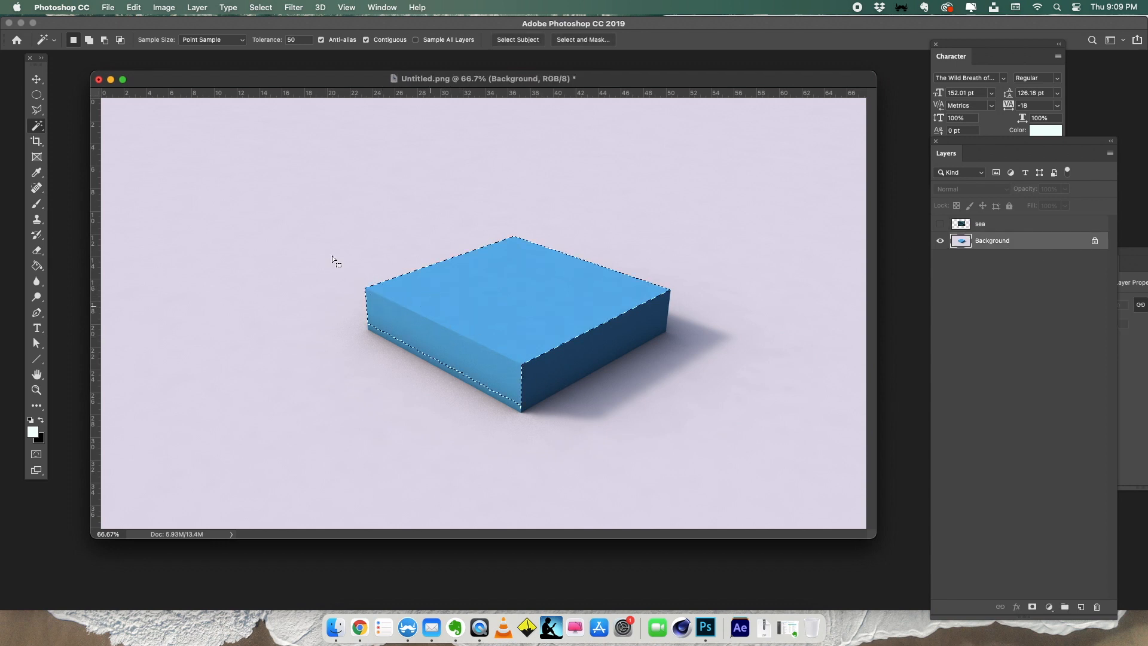
key(m)
key(super+d)
- Select the block's top face on the Background layer with the Magic Wand at tolerance 10
click(36, 125)
text(10)
click(501, 335)
- Copy the selected area of the sea layer to a new layer and hide the original sea layer
click(940, 224)
click(960, 221)
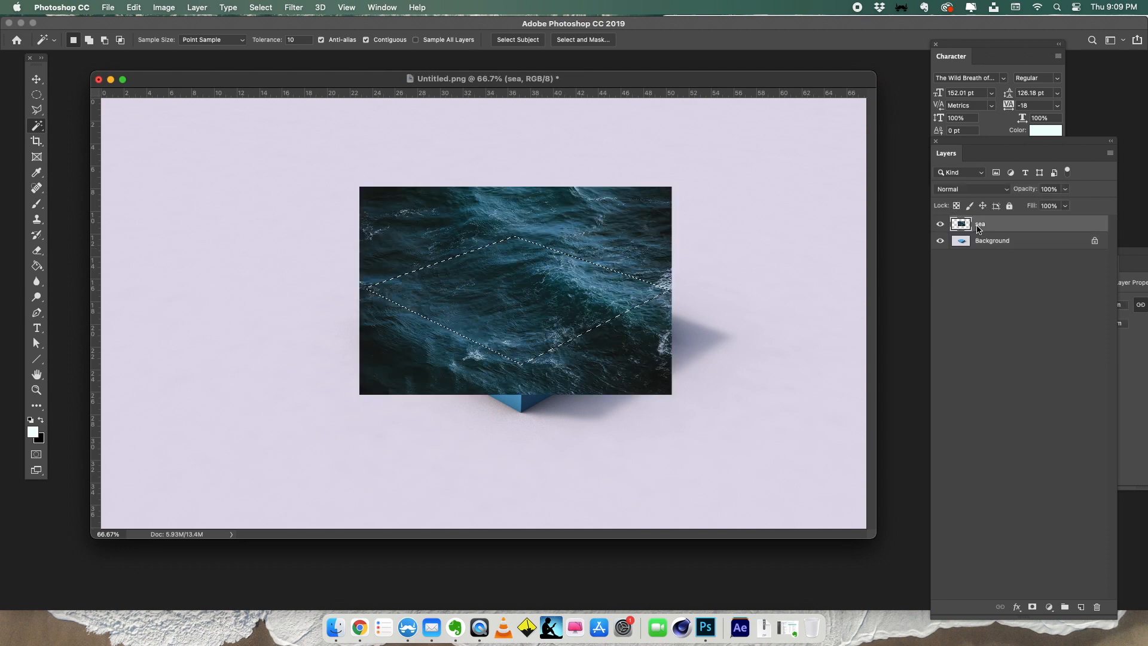
right_click(506, 282)
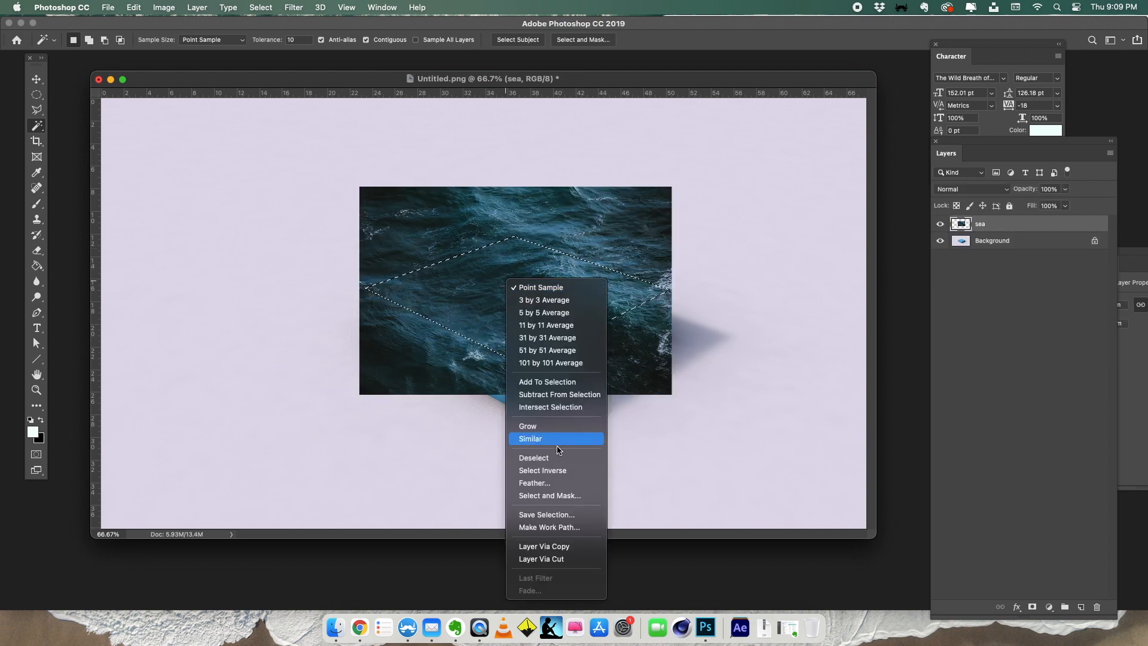
click(560, 545)
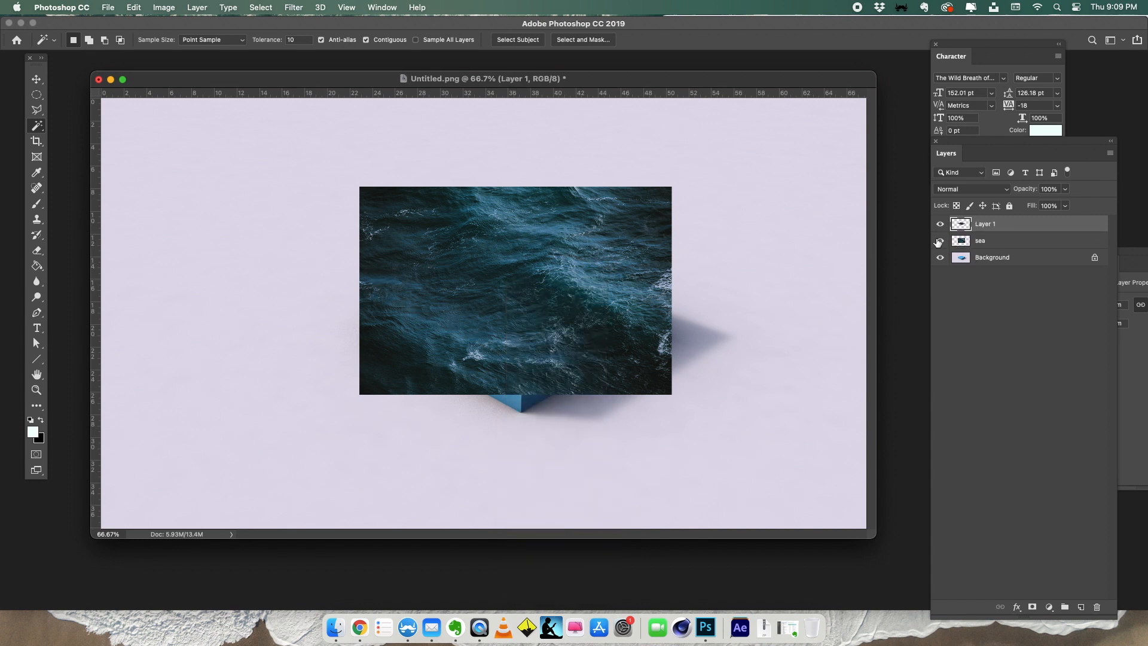
click(939, 241)
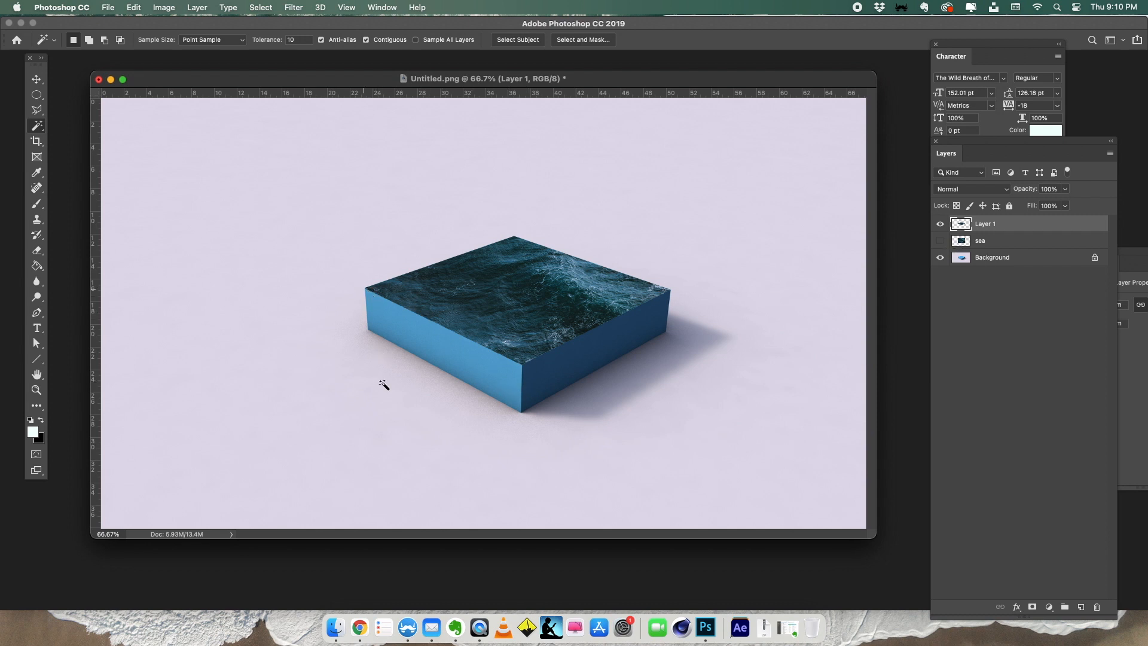
- Switch to Chrome, move the browser window and search the web for "dirt texture"
click(359, 627)
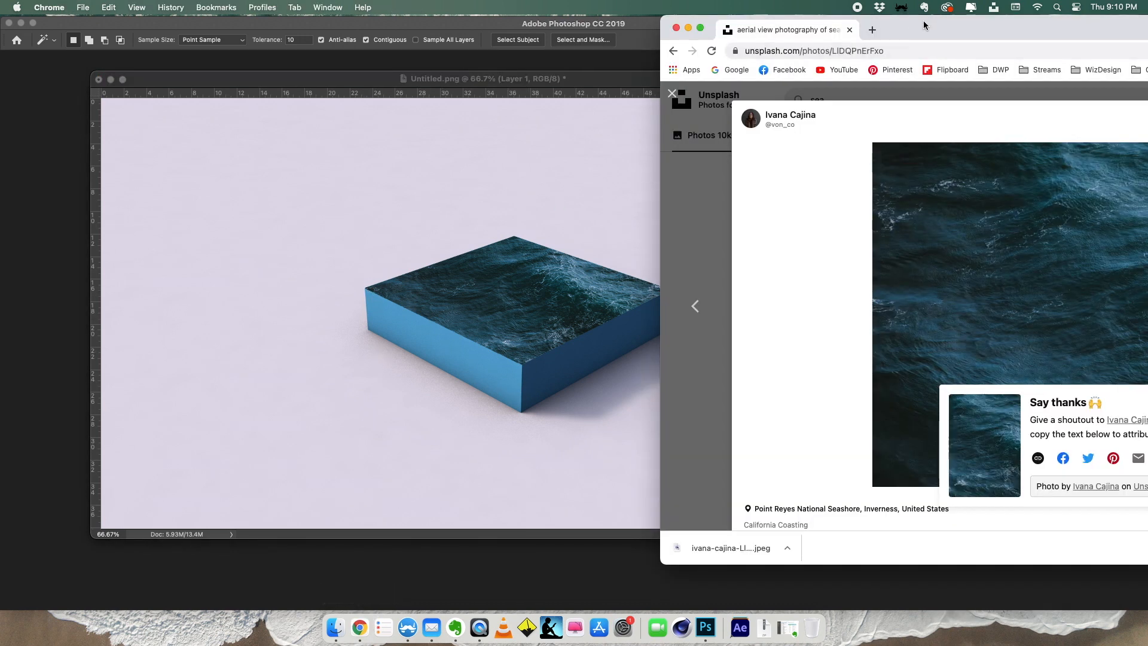
drag(924, 24, 835, 57)
click(713, 84)
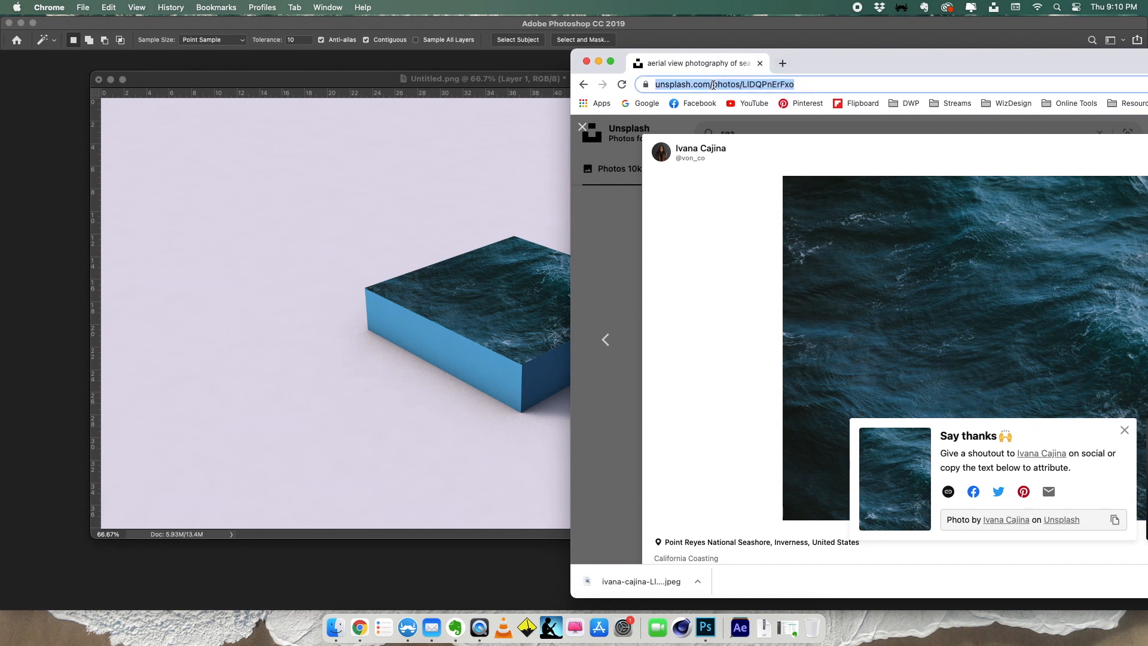
text(dirt te)
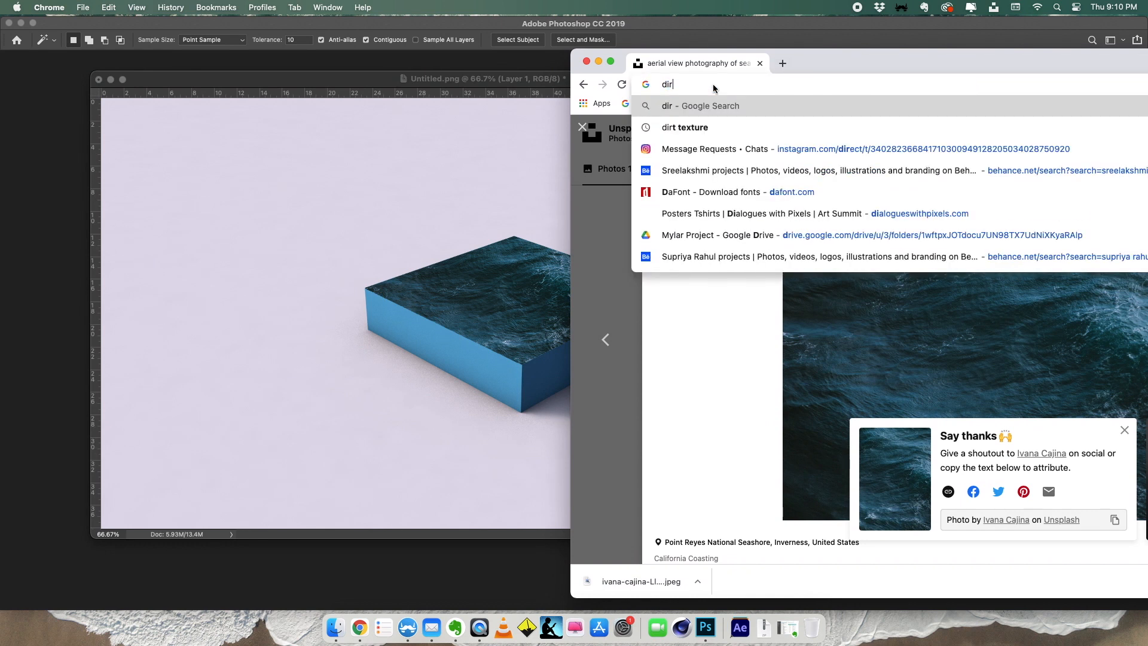
text(xture)
key(Return)
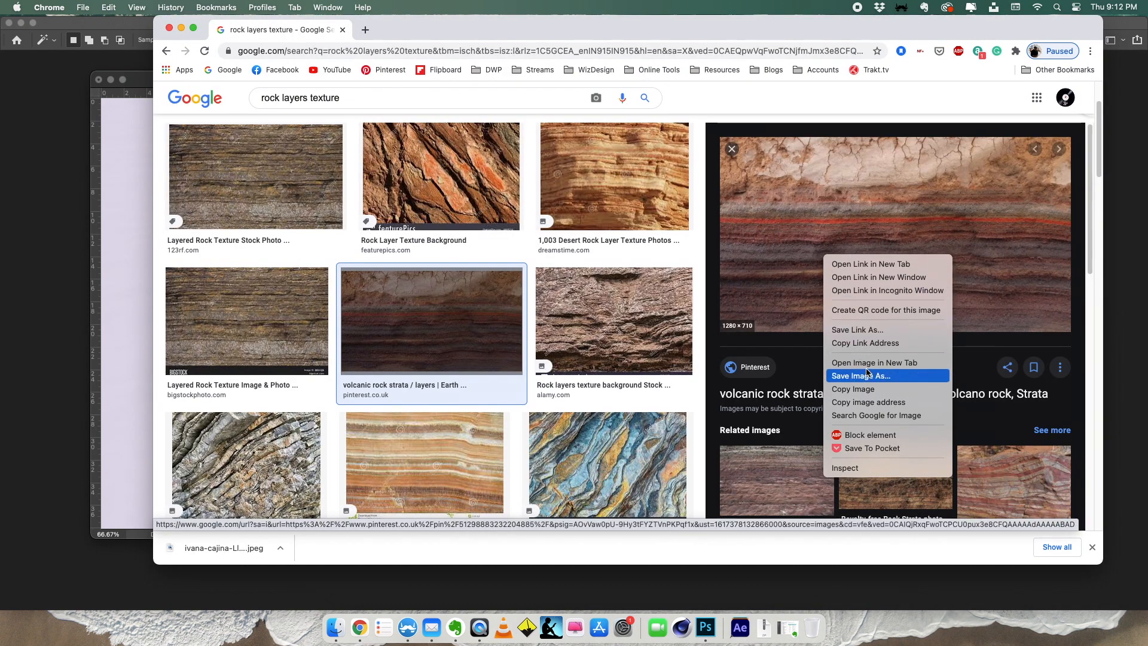
- Open the volcanic rock strata image in its own tab and save it to the Desktop as a JPEG
click(874, 363)
click(430, 30)
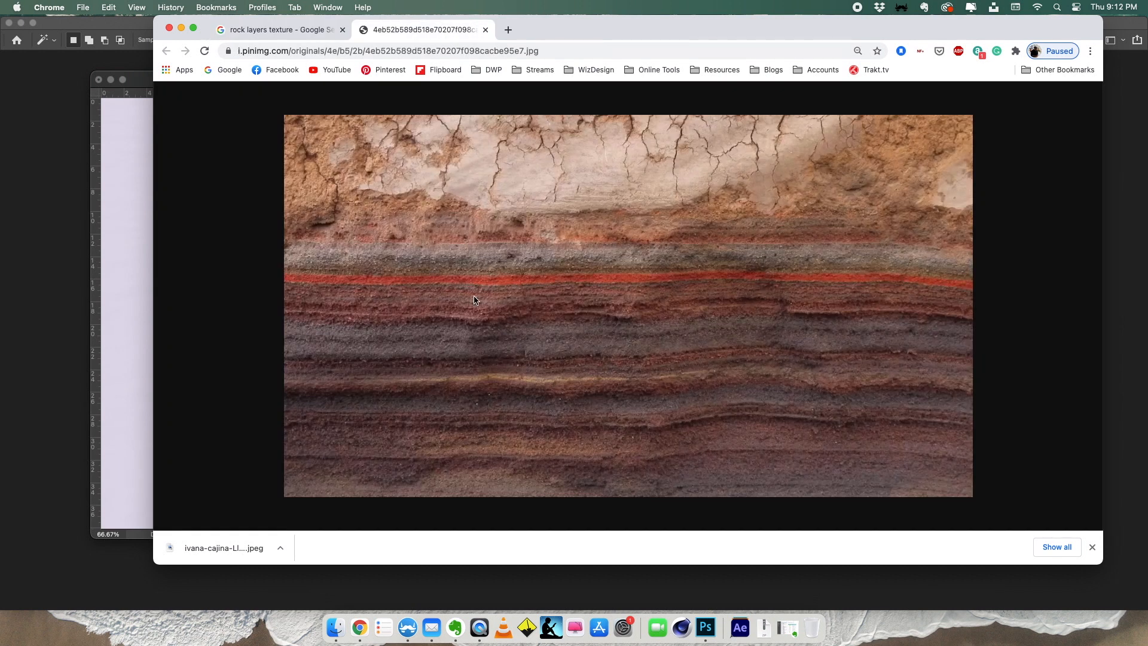
right_click(504, 239)
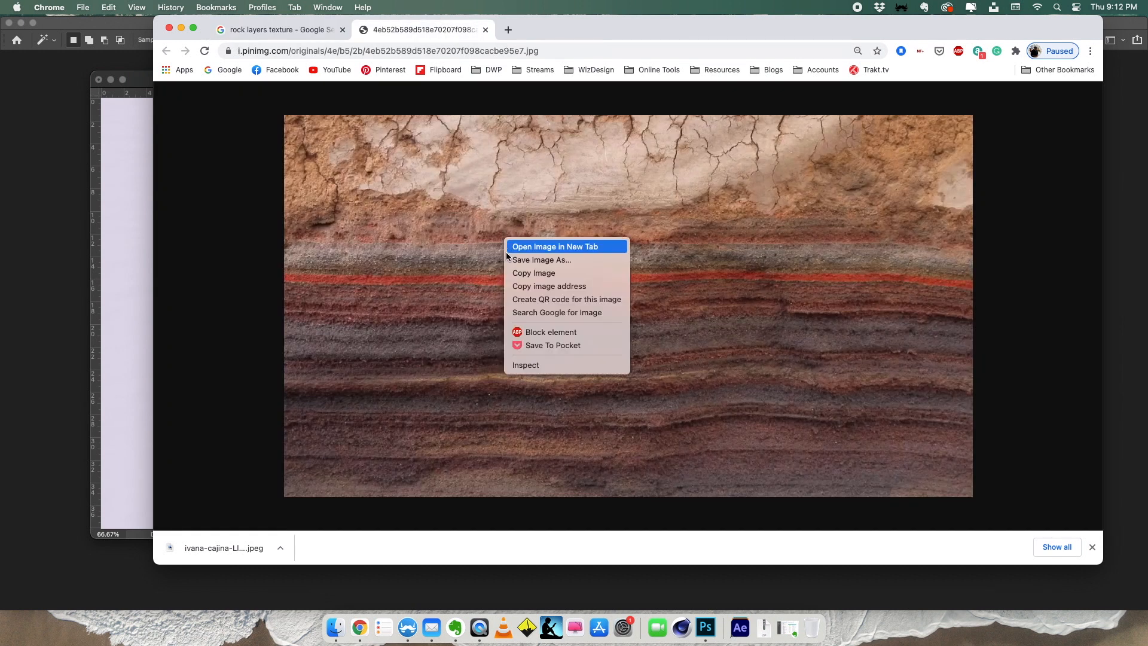
click(505, 260)
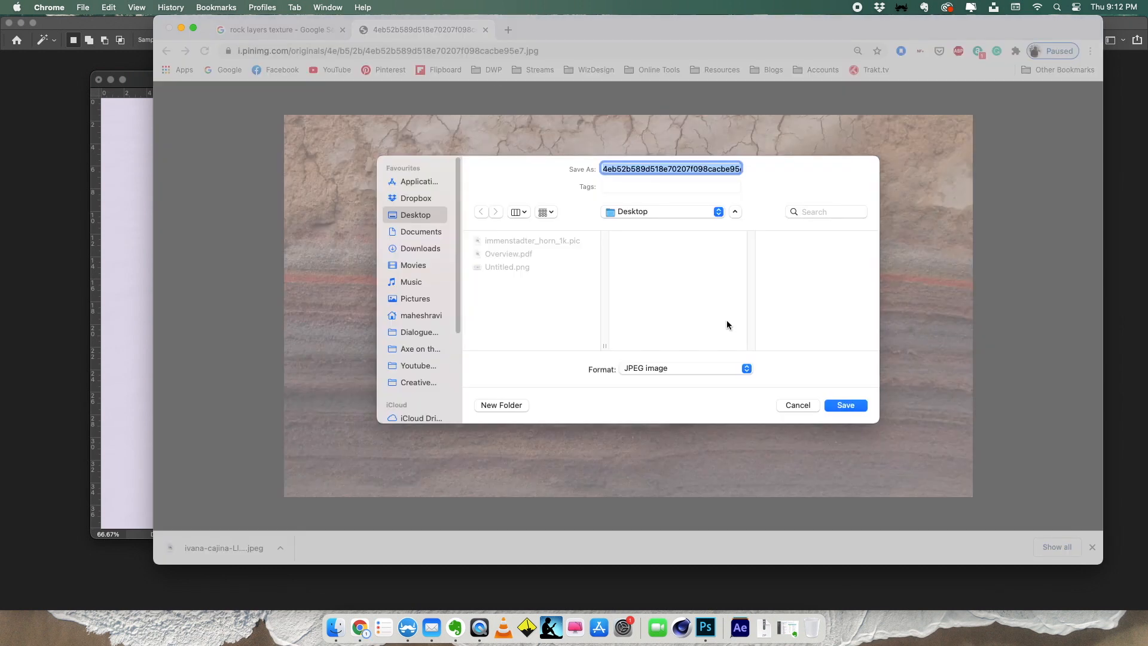
key(Return)
- Place the saved rock image in the Photoshop document, scaled to about 37%, over the block's left side face
drag(614, 28, 1089, 32)
drag(637, 560, 447, 378)
drag(737, 172, 459, 346)
drag(389, 342, 463, 358)
drag(534, 344, 493, 367)
mouse_move(401, 389)
mouse_down()
mouse_move(425, 354)
mouse_move(401, 372)
mouse_up()
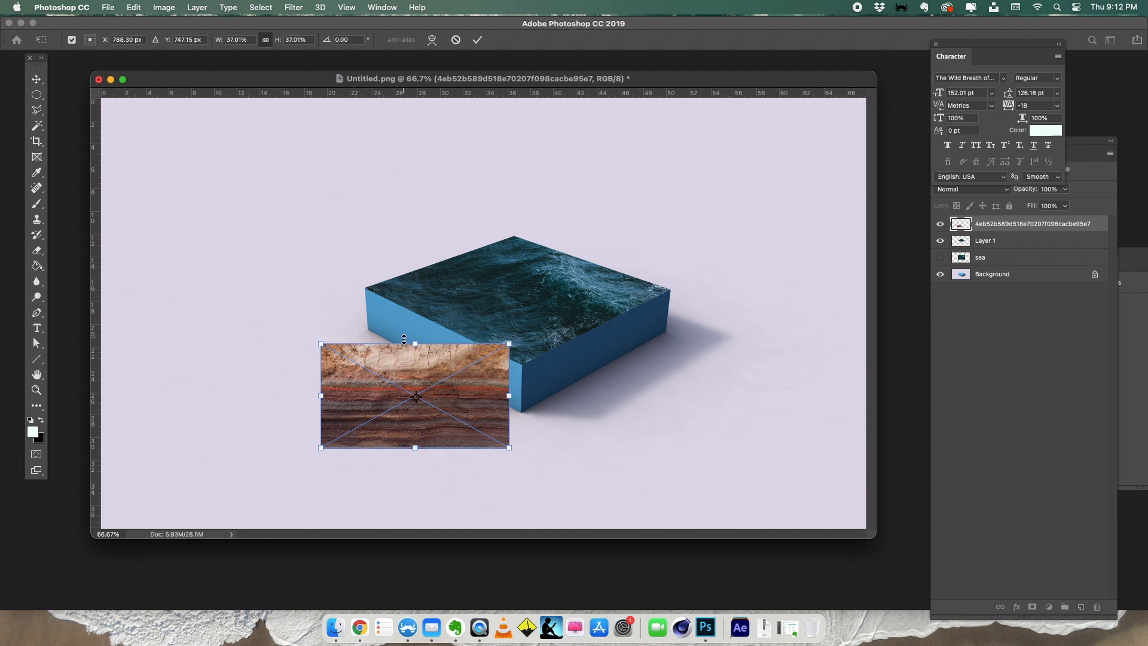
drag(418, 353, 388, 345)
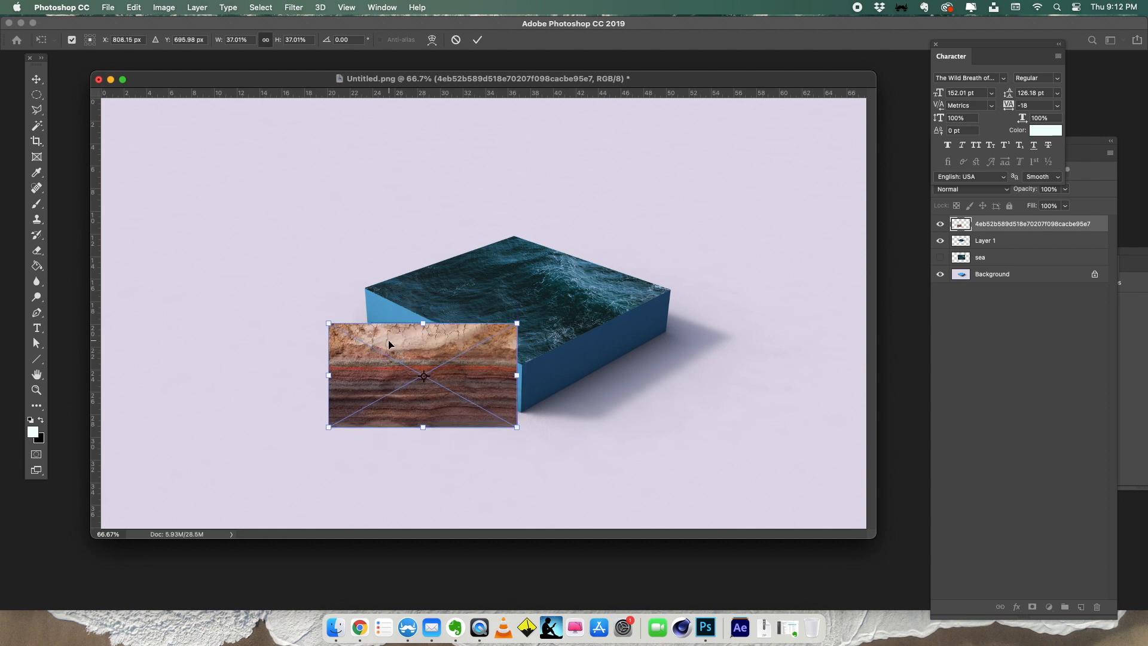
key(Return)
- Lower the rock image layer's opacity to 57% and rasterize the layer
key(w)
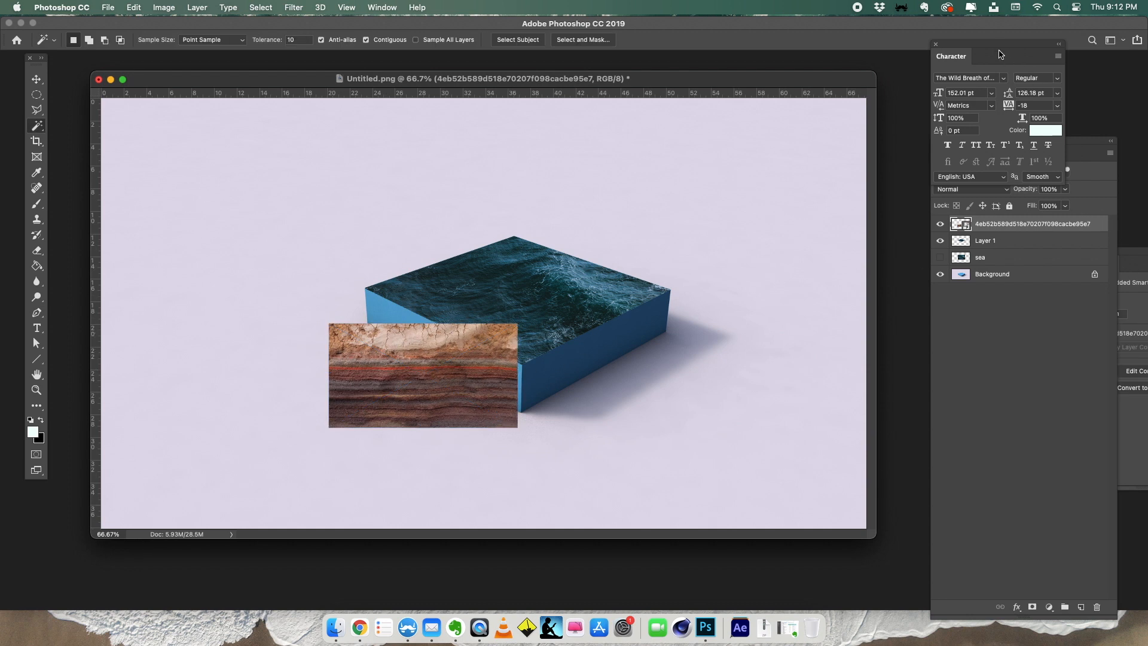
drag(999, 55, 952, 405)
drag(1064, 193, 1041, 204)
right_click(1025, 226)
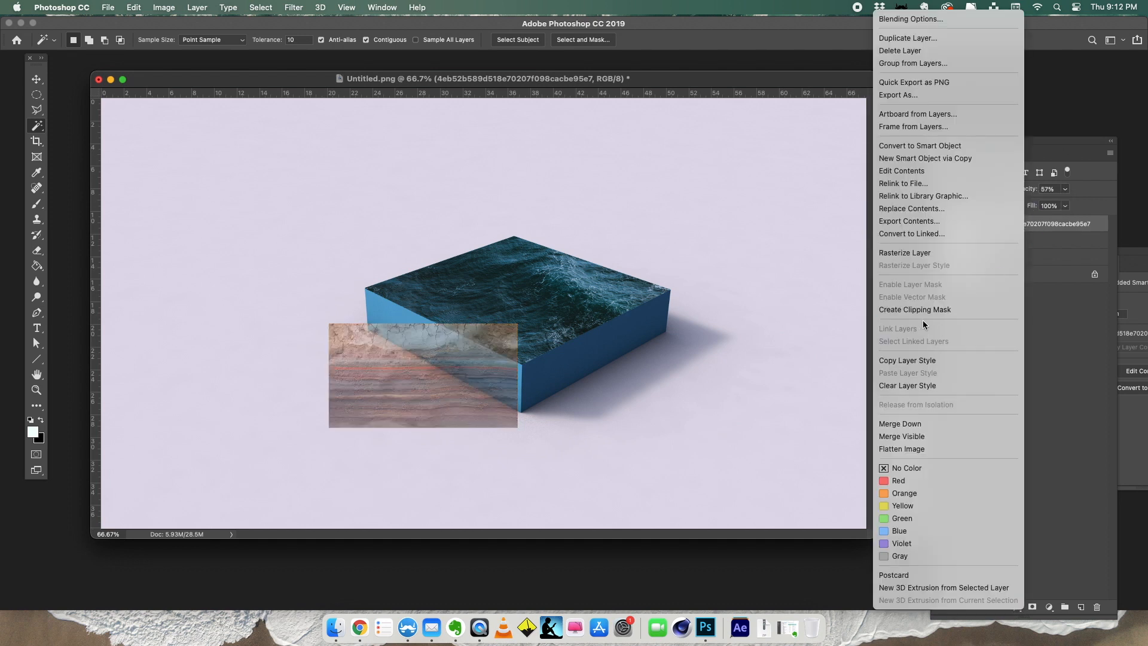
click(909, 252)
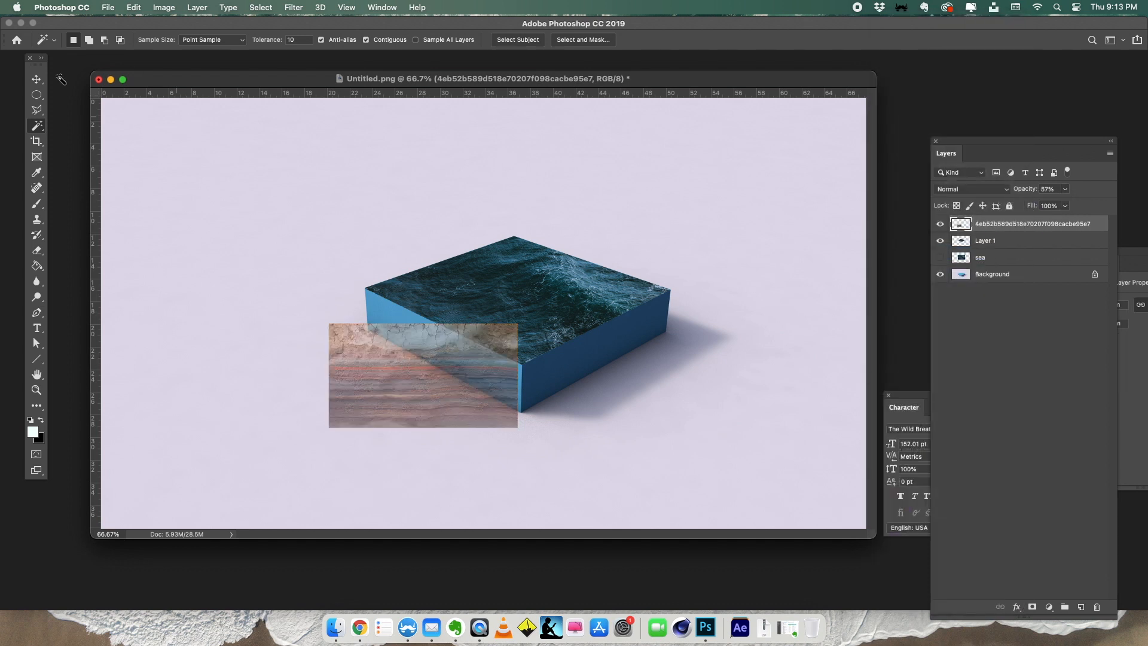
- Distort the rock image to fit the four corners of the block's left side face and restore its opacity to 100%
click(37, 80)
key(super+t)
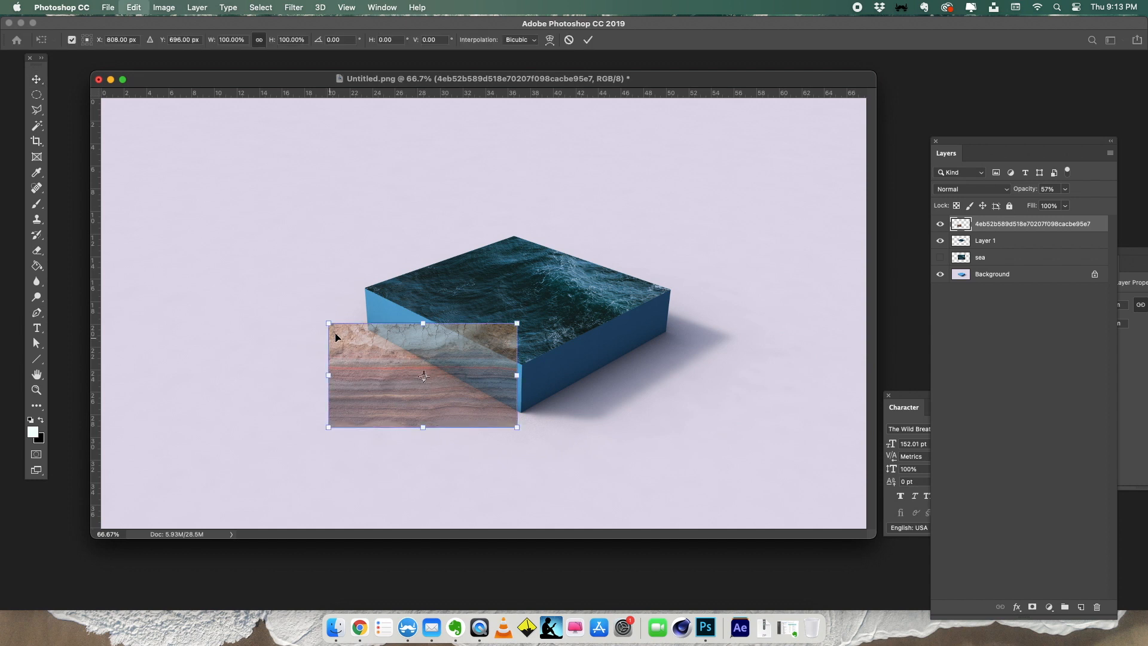
right_click(367, 341)
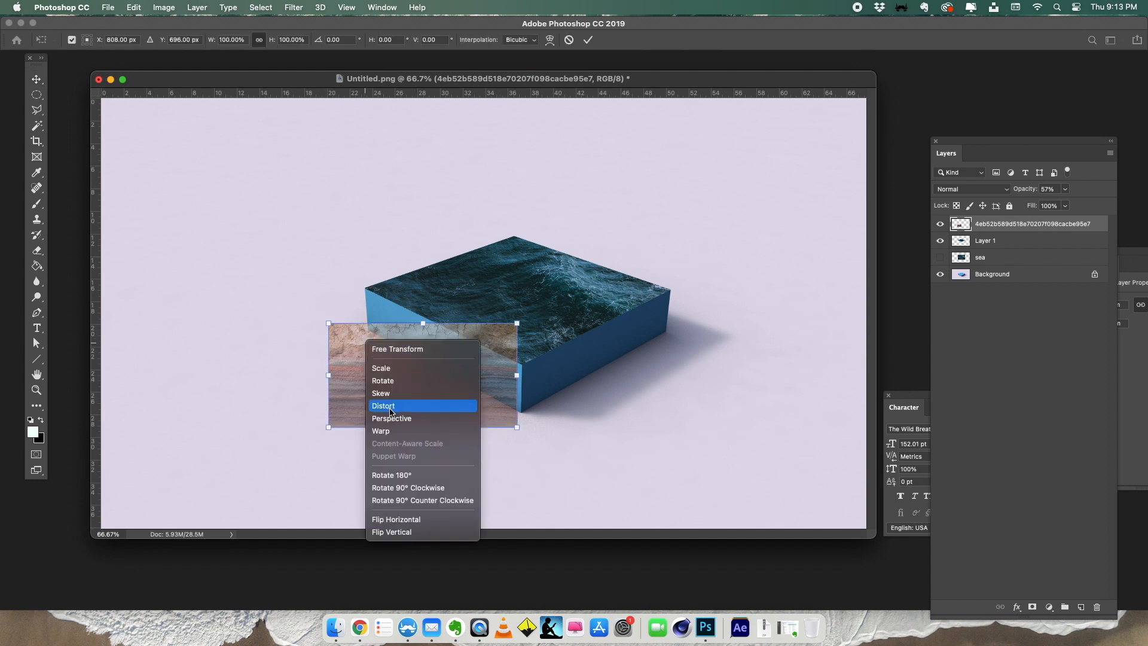
click(403, 406)
drag(518, 326, 522, 365)
drag(516, 427, 522, 412)
drag(329, 324, 364, 288)
drag(329, 427, 367, 333)
key(Return)
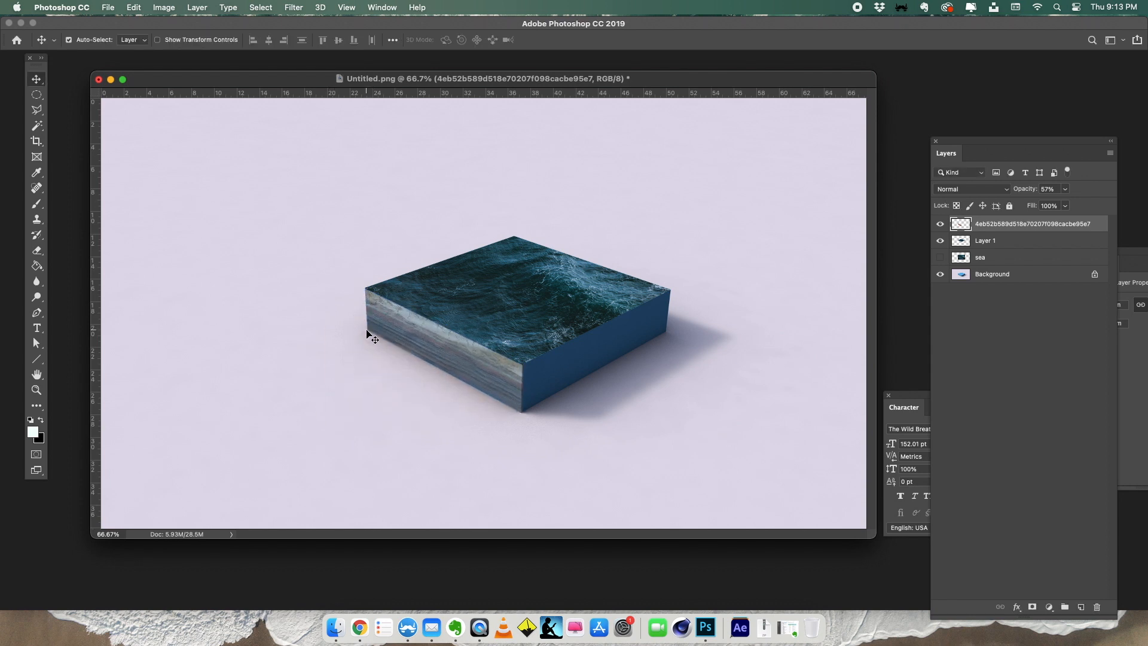
key(0)
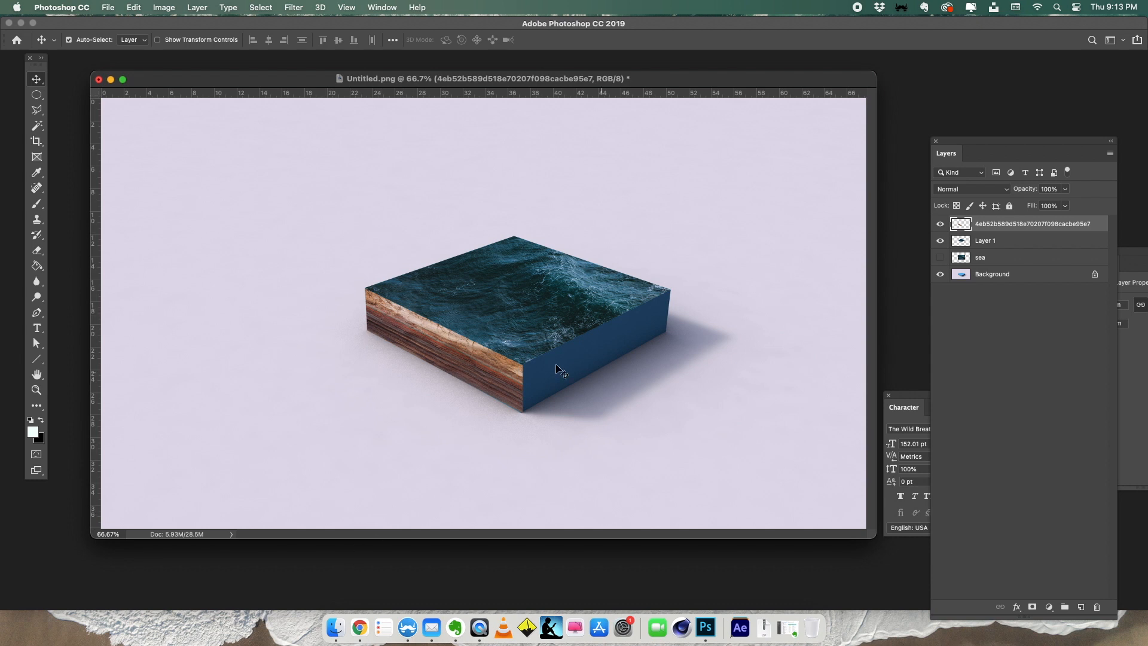
- Bring a second copy of the rock image from Chrome into the Photoshop document and scale it down over the block's right side face
click(360, 627)
drag(787, 251, 574, 326)
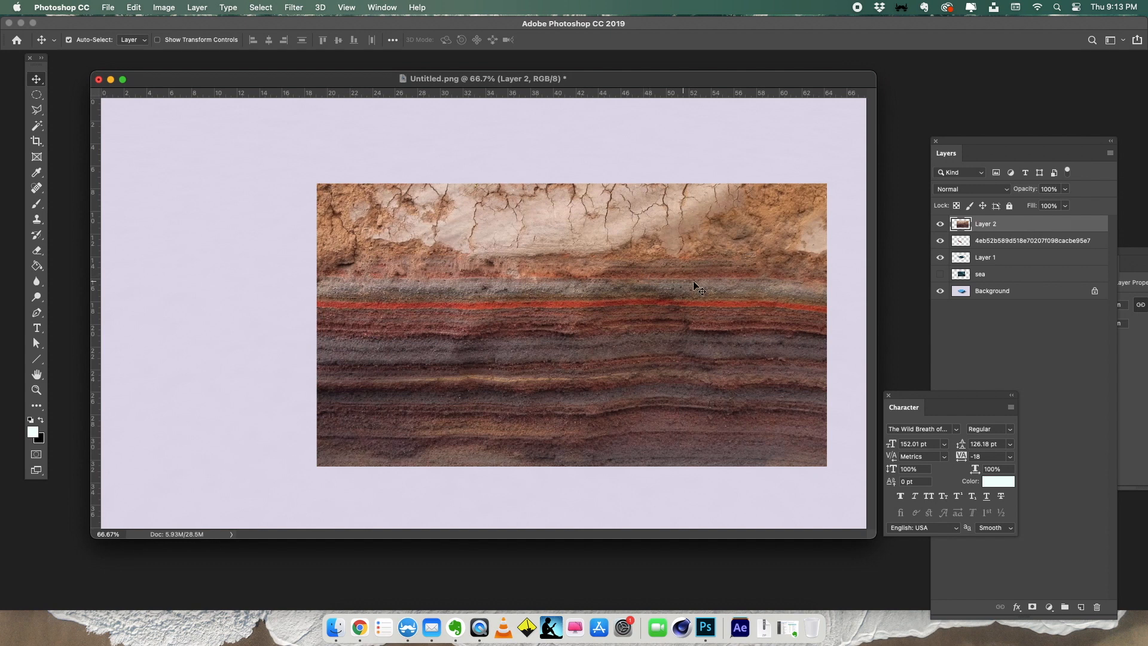
key(super+t)
drag(827, 183, 500, 364)
drag(419, 388, 626, 324)
drag(706, 301, 737, 283)
drag(603, 320, 596, 327)
key(Return)
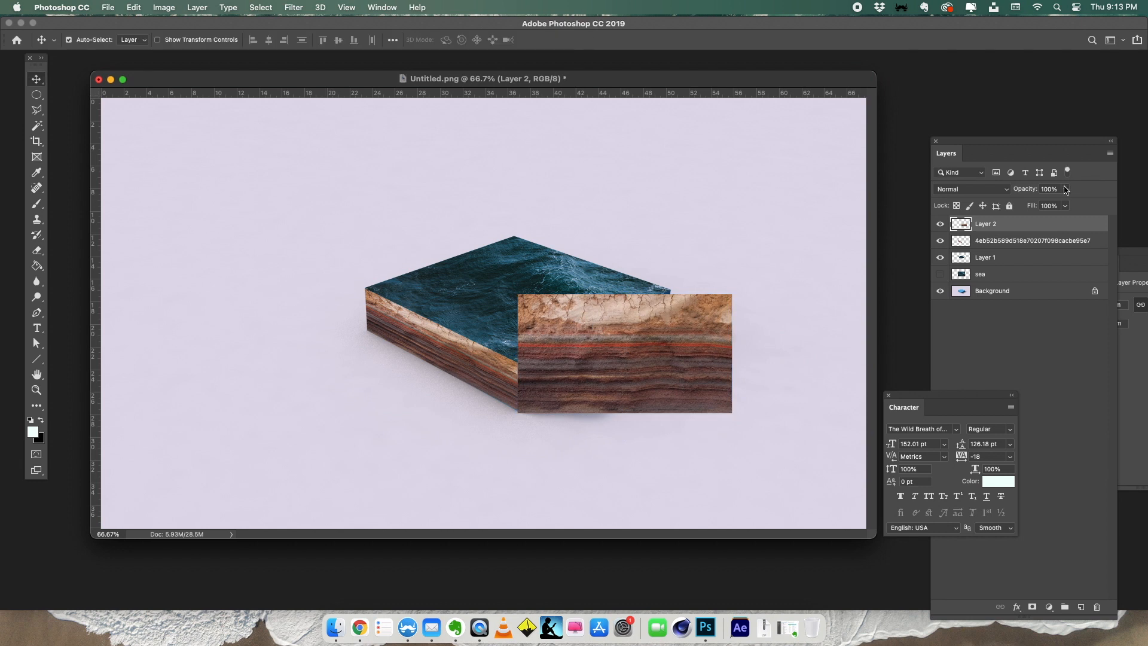
- Distort Layer 2 at 39% opacity to fit the block's right side face and restore its opacity to 100%
click(1064, 189)
drag(1066, 203, 1032, 203)
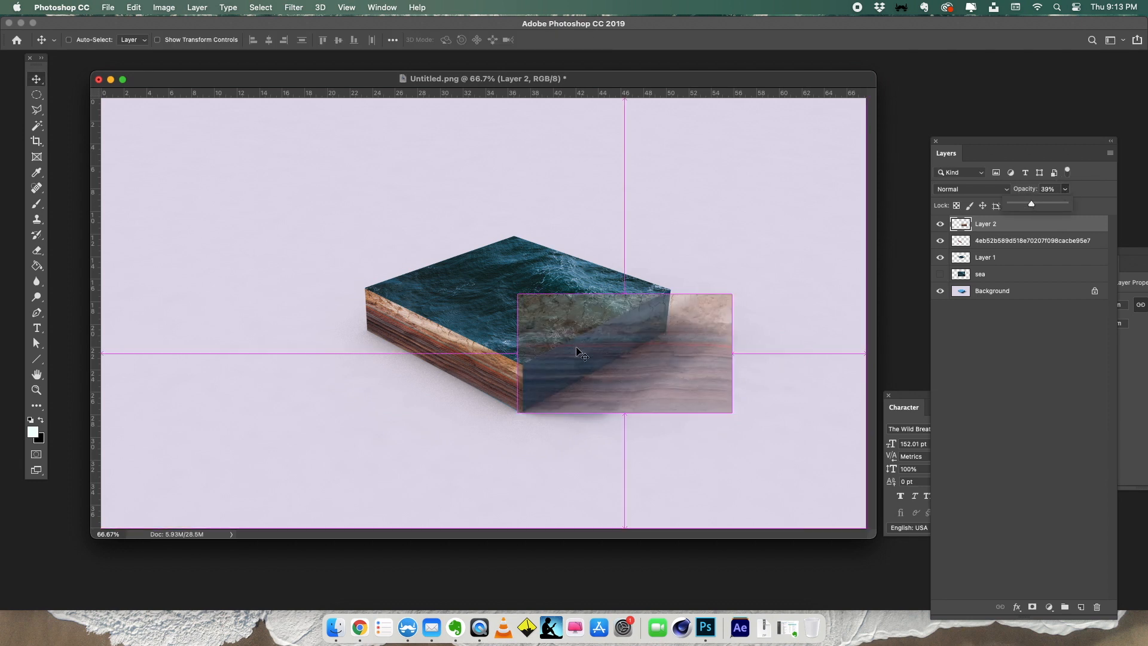
key(super+t)
right_click(575, 328)
click(610, 397)
drag(517, 412, 522, 412)
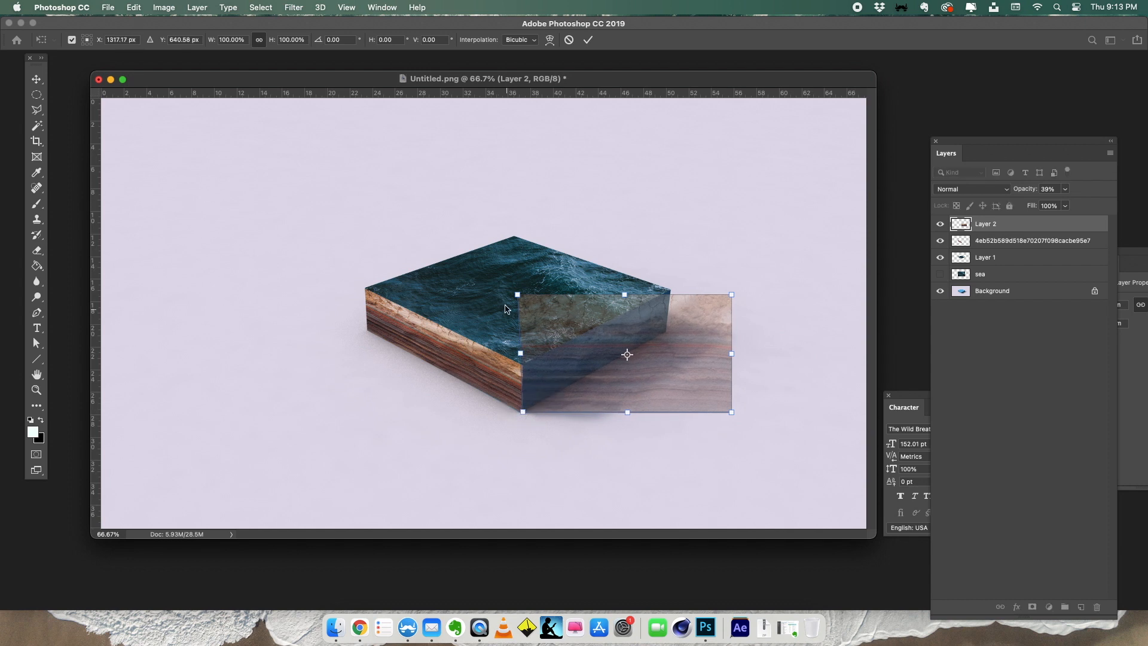
drag(518, 295, 524, 365)
drag(733, 295, 671, 293)
drag(730, 412, 669, 325)
key(Return)
key(0)
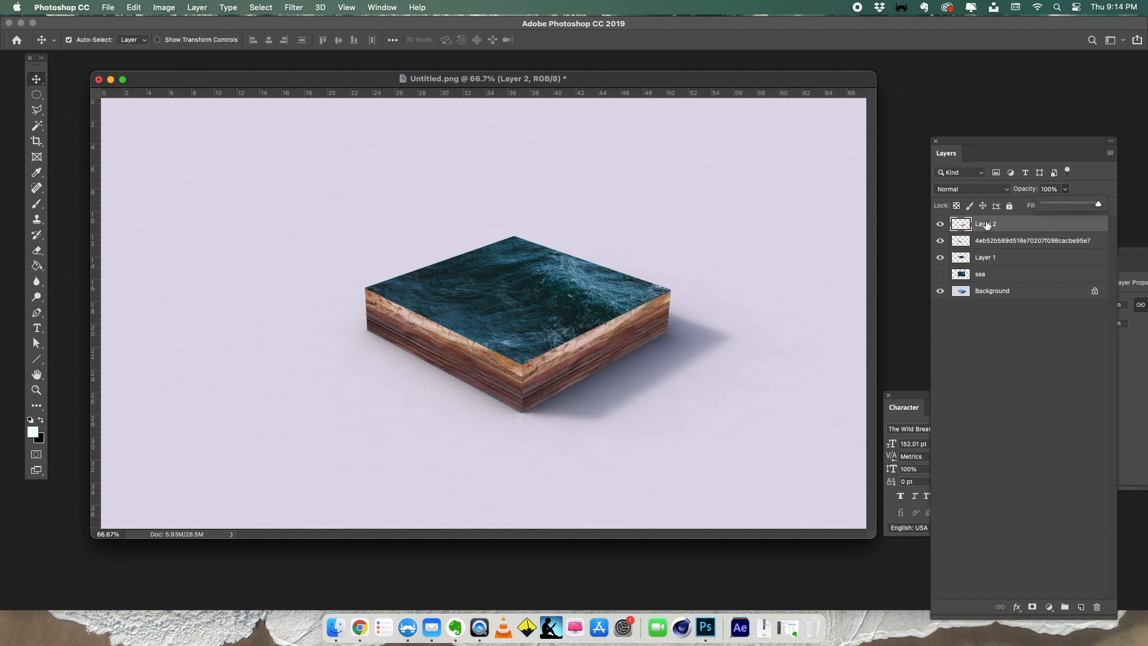
- Toggle the visibility of the two rock layers to compare the block's side faces with and without the texture
click(943, 224)
click(943, 225)
click(942, 224)
click(941, 240)
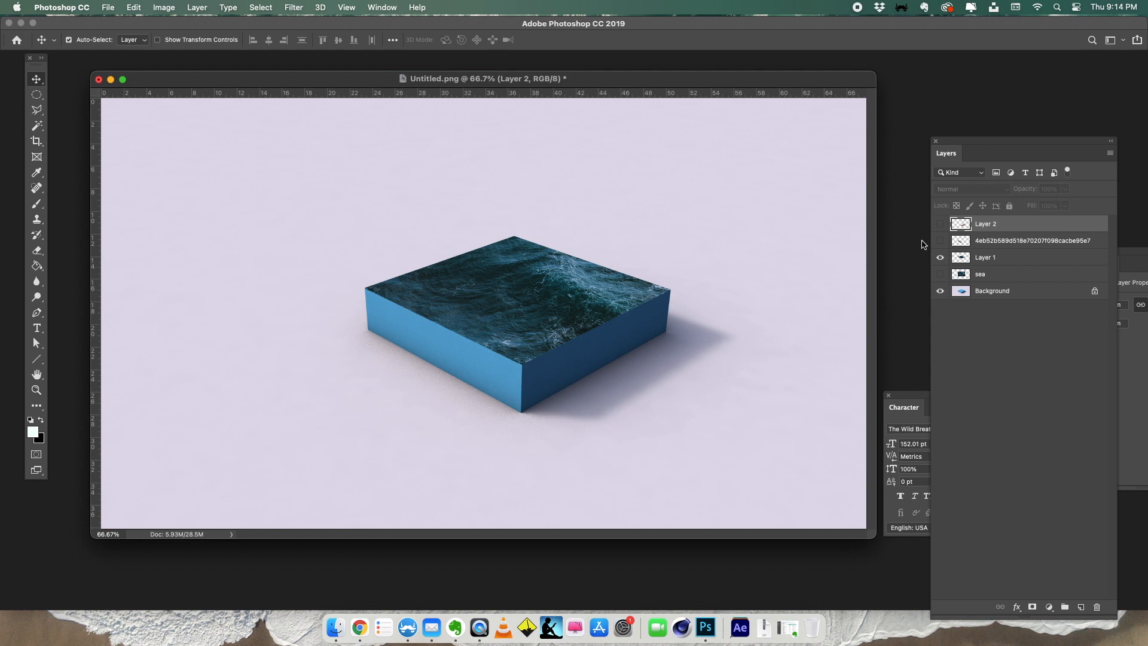
click(940, 224)
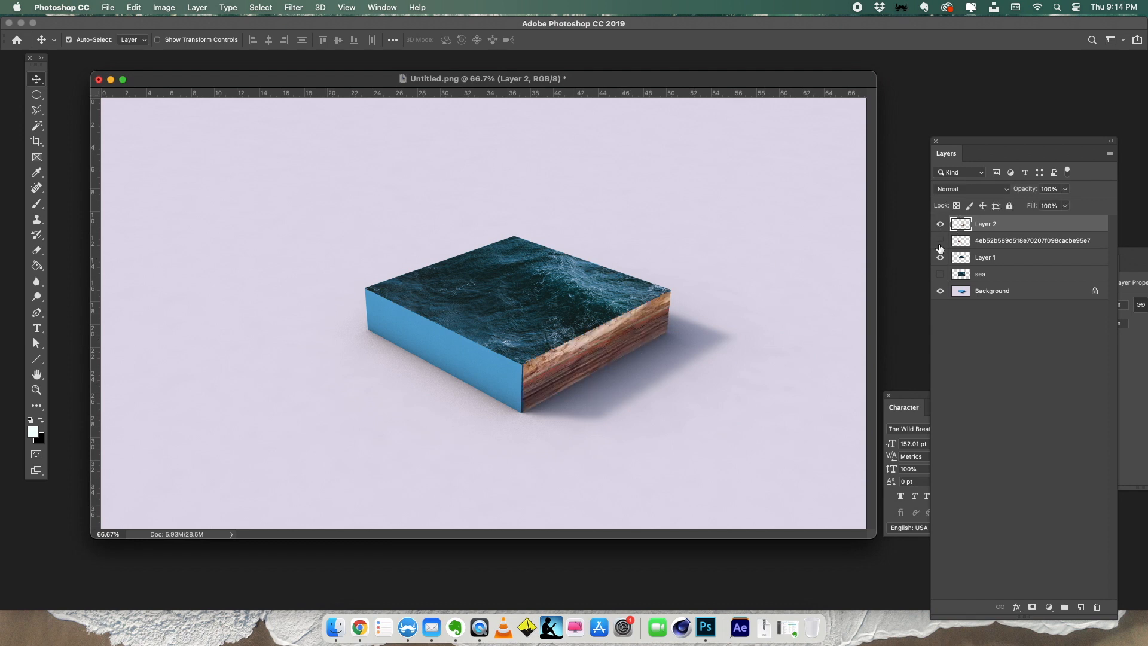
click(940, 242)
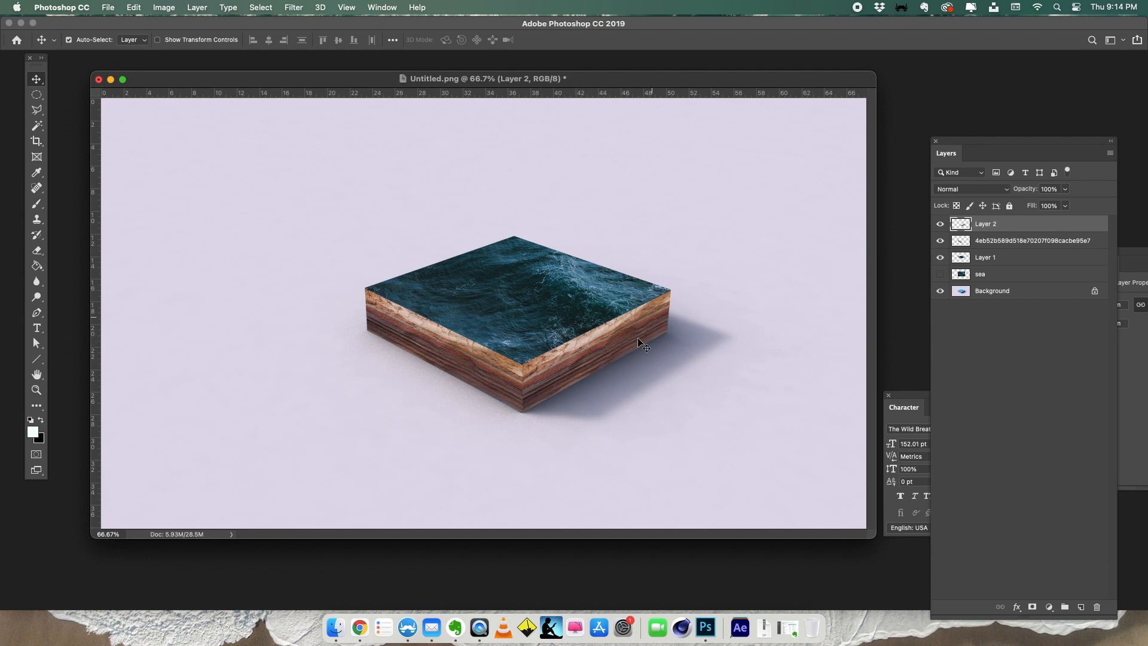
- Darken Layer 2 with Levels by setting the midtone input to 0.40, and compare both rock faces by toggling their visibility
key(super+l)
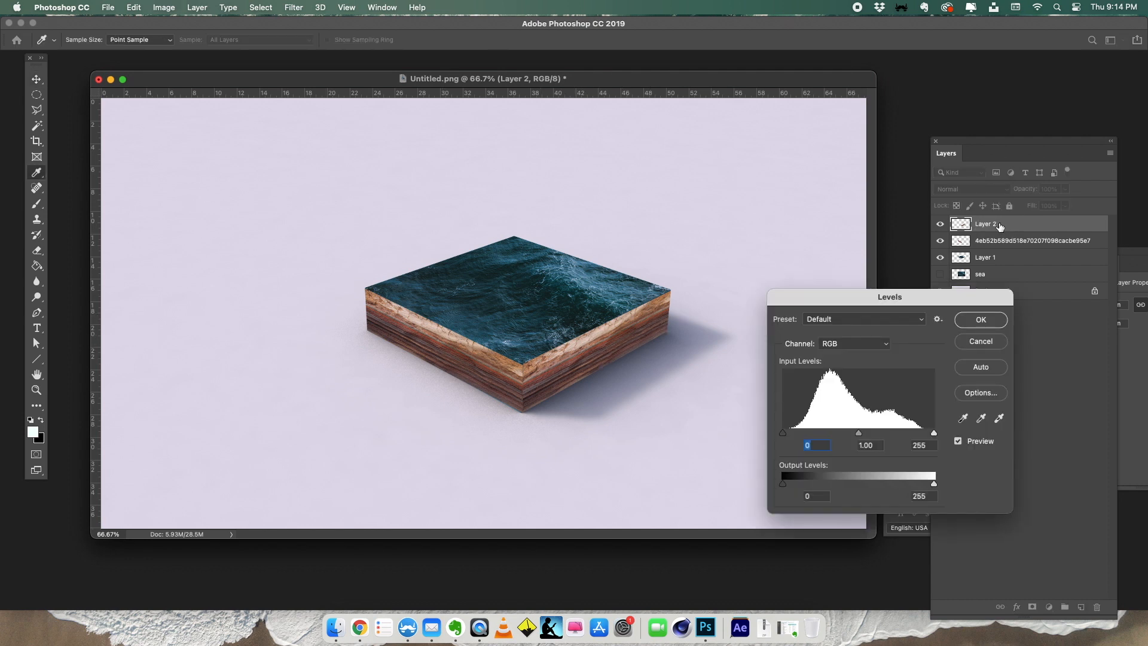
drag(858, 432, 897, 433)
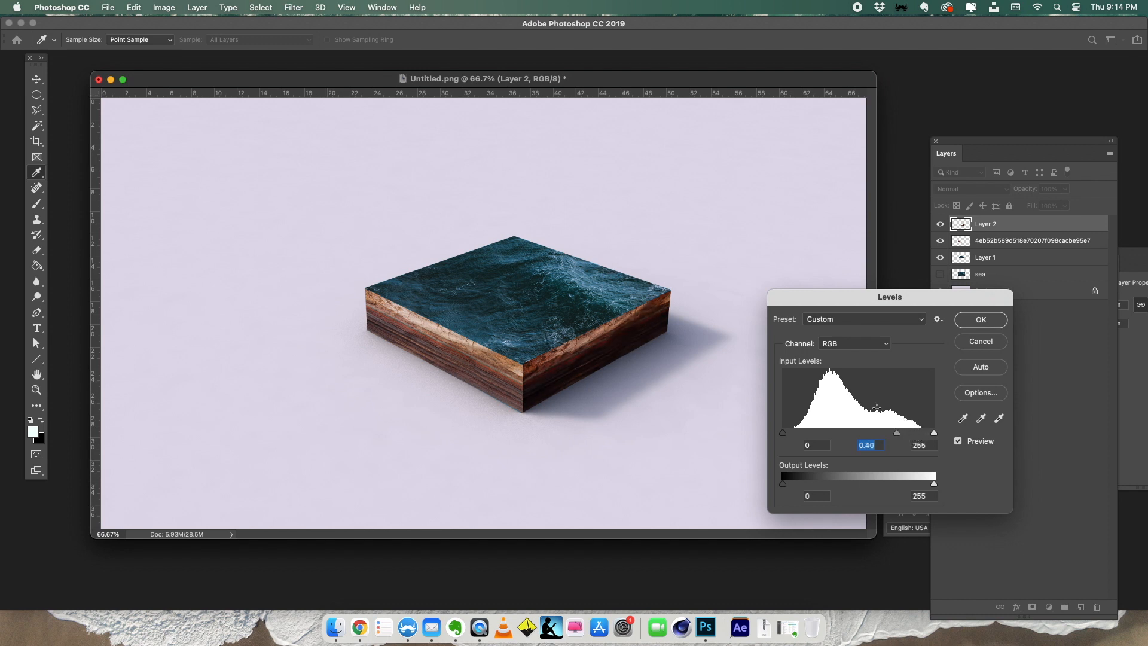
click(981, 320)
click(940, 225)
click(940, 225)
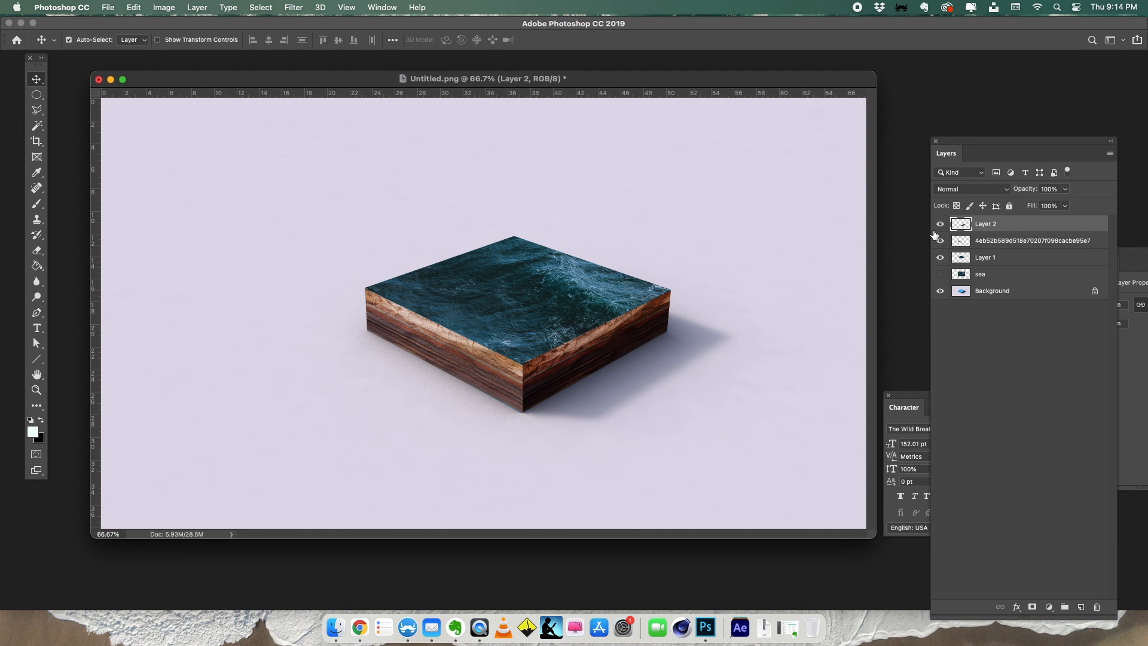
click(940, 240)
click(940, 240)
- Switch to Chrome, search Google Images for "under water texture" and open the dark teal Water Texture Collection result from Pinterest
click(359, 627)
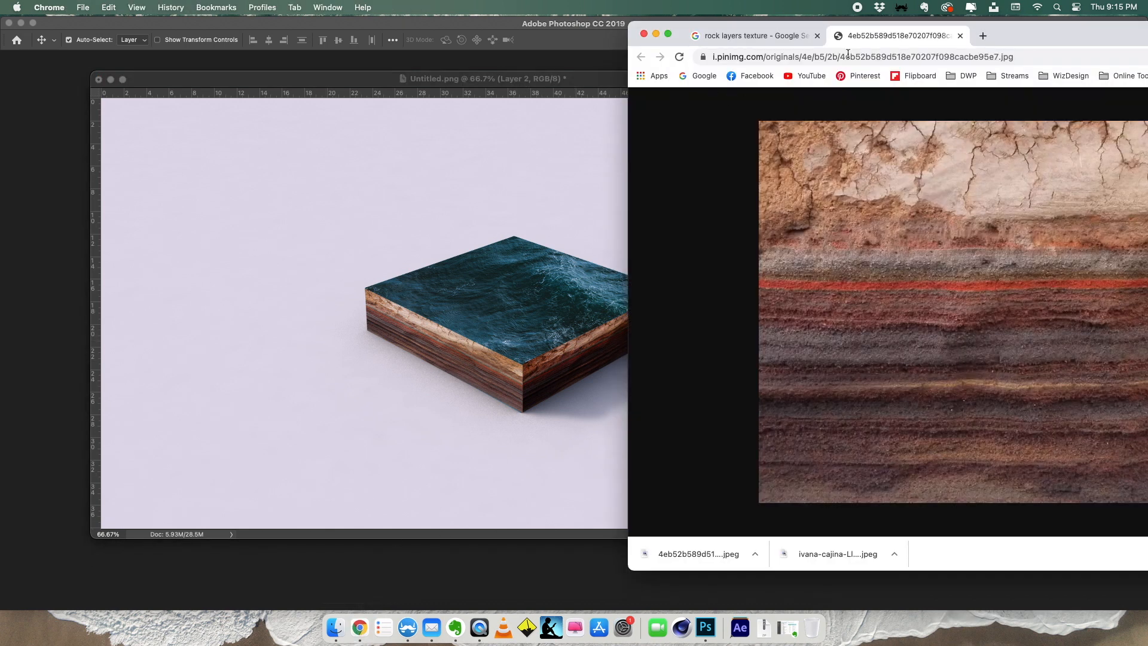
drag(1023, 27, 890, 51)
click(722, 81)
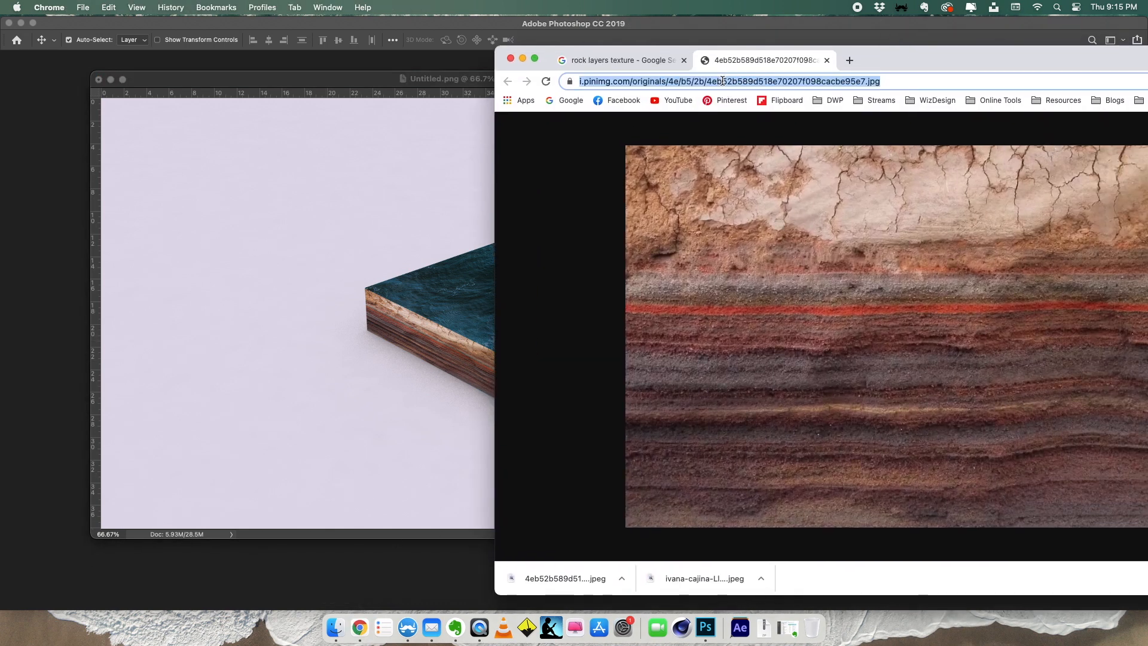
text(water text)
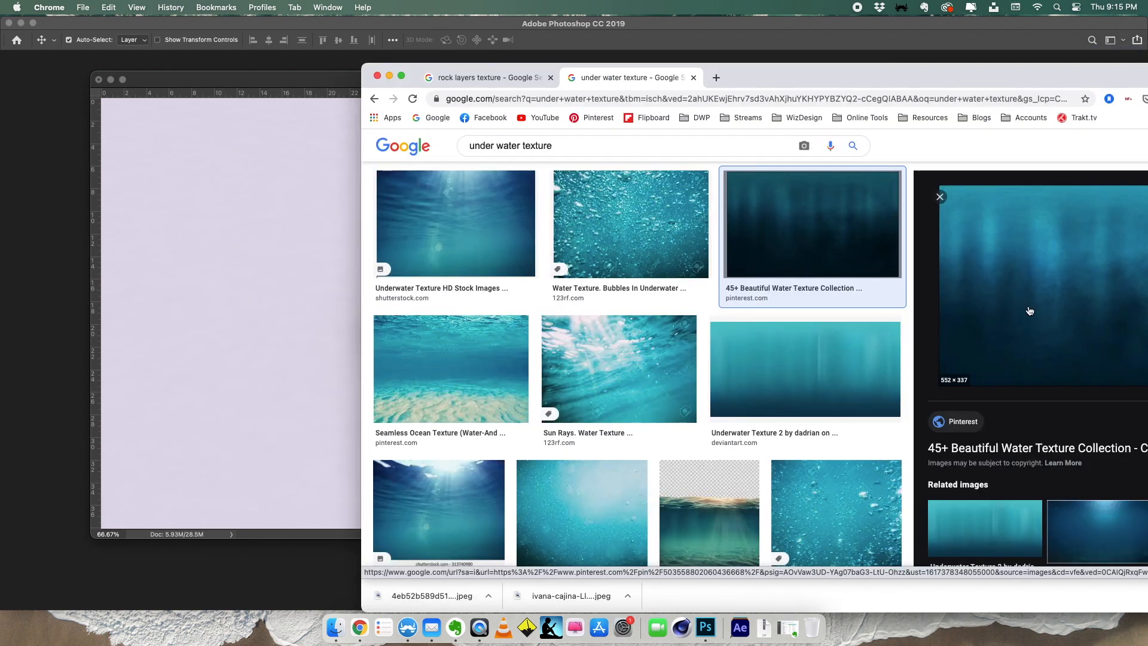
- Bring the underwater image into the Photoshop document over the block's left side face and lower its opacity to 43%
double_click(870, 81)
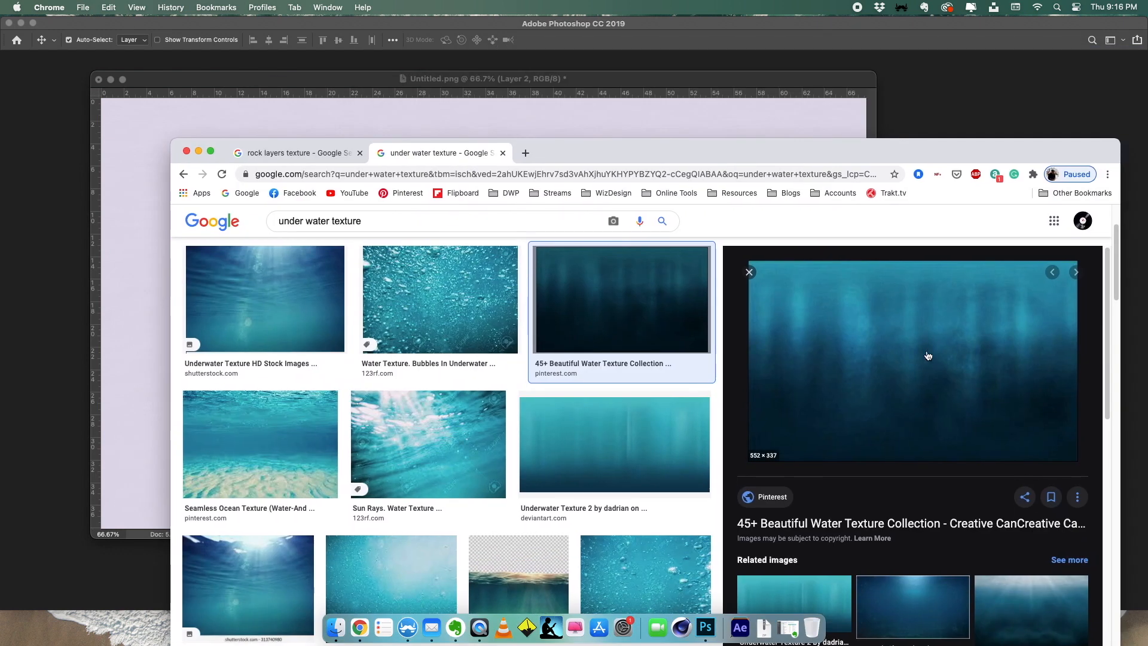
drag(825, 153, 1138, 139)
drag(417, 349, 477, 353)
click(1064, 189)
drag(1066, 203, 1034, 208)
- Distort the underwater image on Layer 3 to fit the four corners of the block's left side face
key(super+t)
right_click(449, 353)
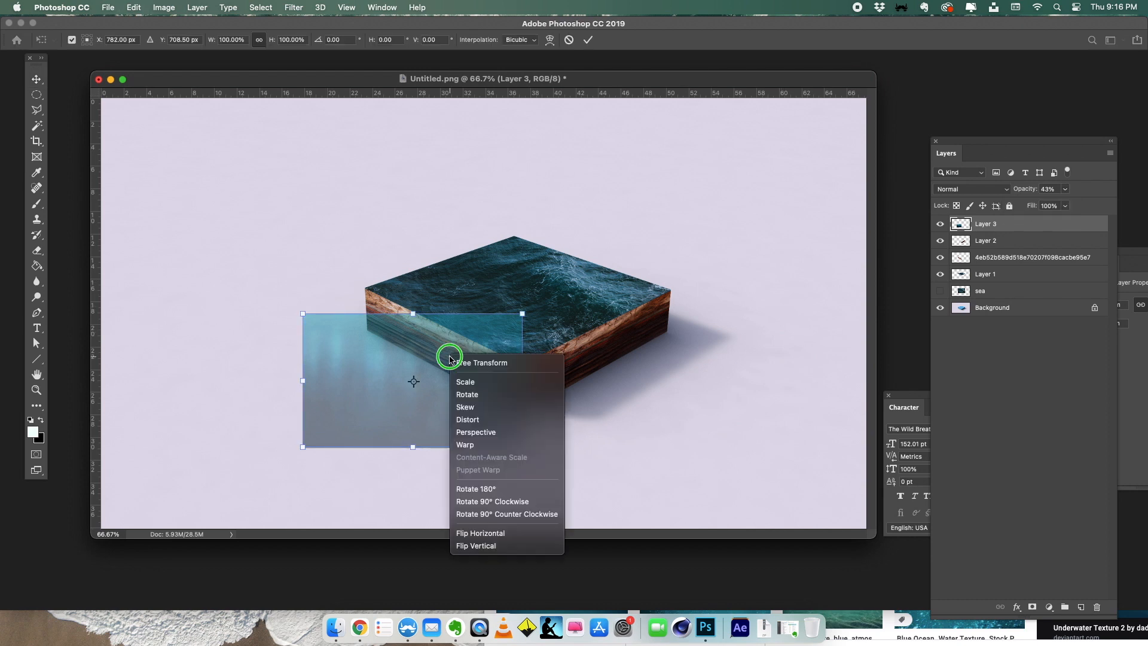
click(490, 431)
drag(522, 313, 522, 373)
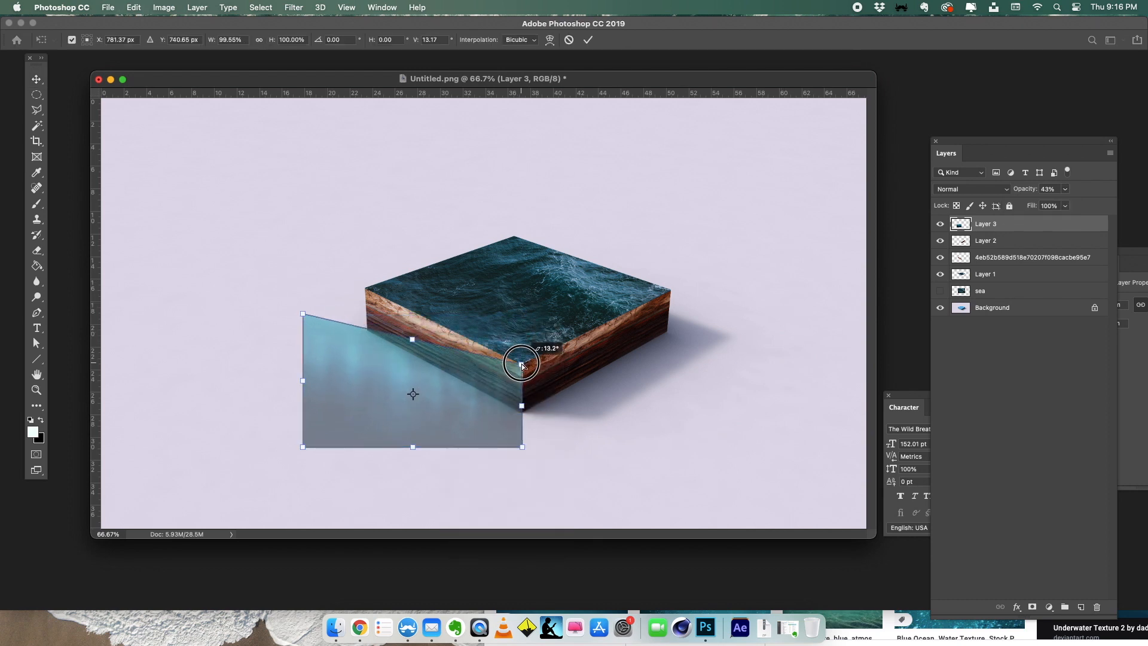
drag(304, 312, 367, 288)
drag(304, 446, 368, 331)
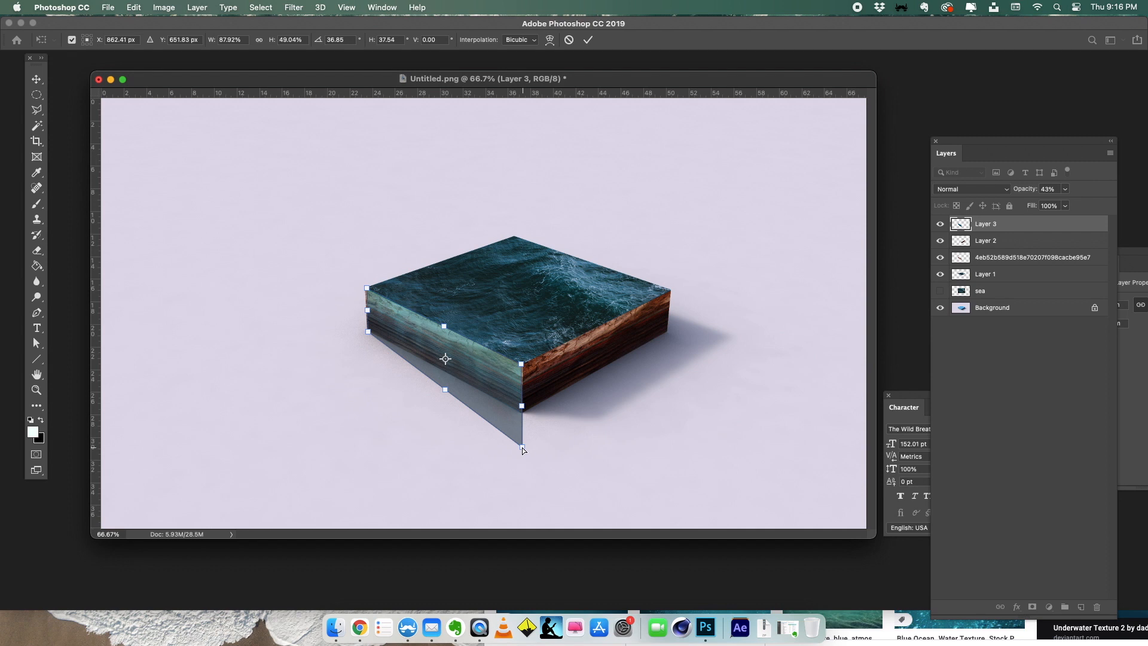
drag(522, 447, 520, 414)
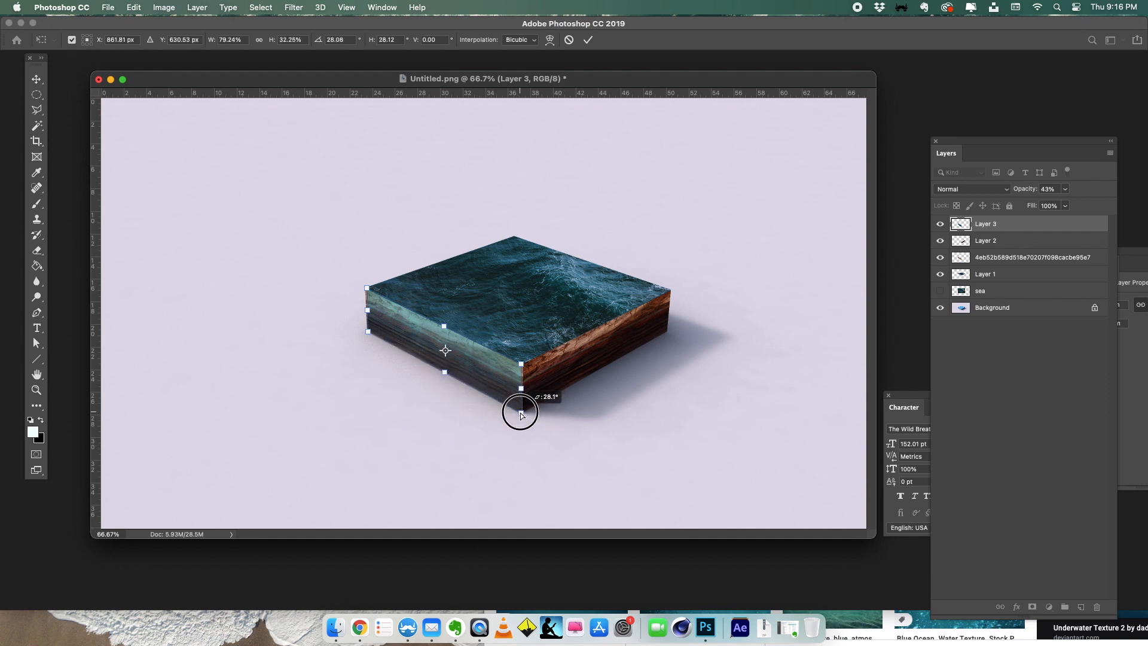
drag(369, 292, 366, 288)
key(Return)
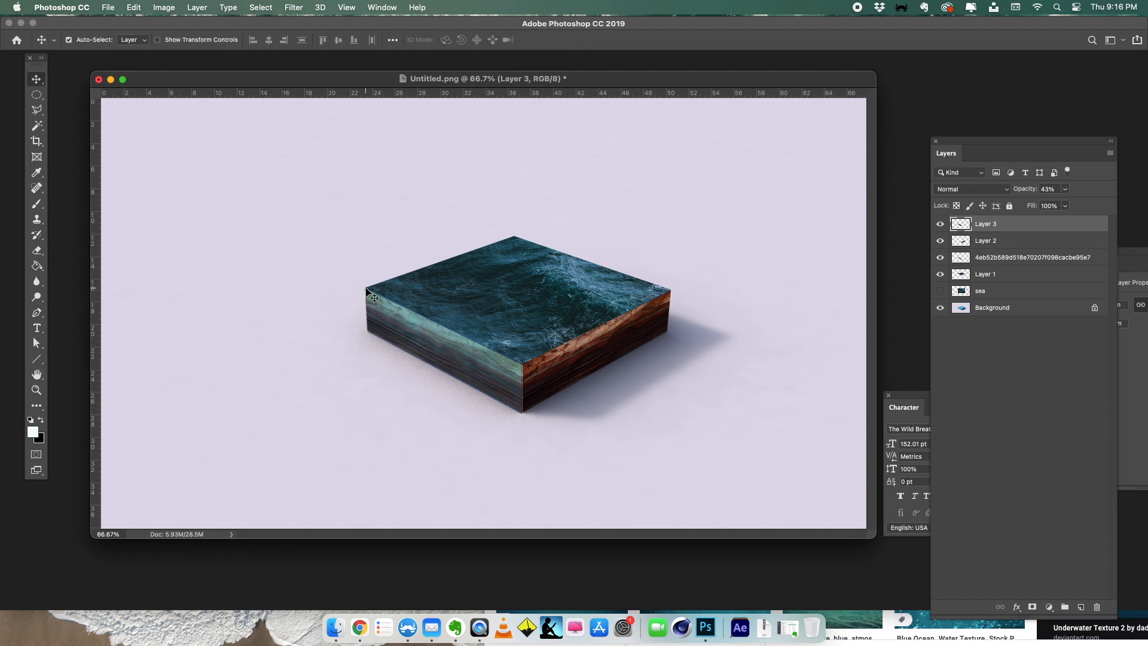
- Restore Layer 3's opacity to 100% and toggle its visibility to check the underwater texture
click(1065, 189)
drag(1067, 204, 1110, 203)
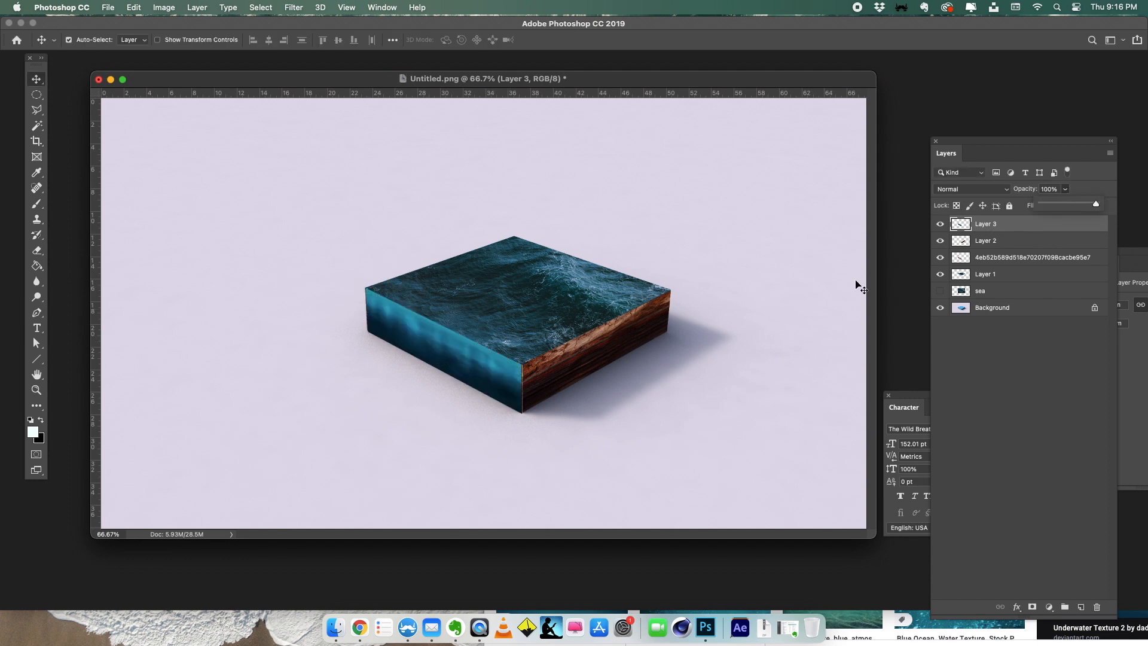
click(941, 227)
click(942, 227)
- Erase the lower part of Layer 3 along the left face with a soft 175 px Eraser, leaving water only along the upper edge
click(37, 250)
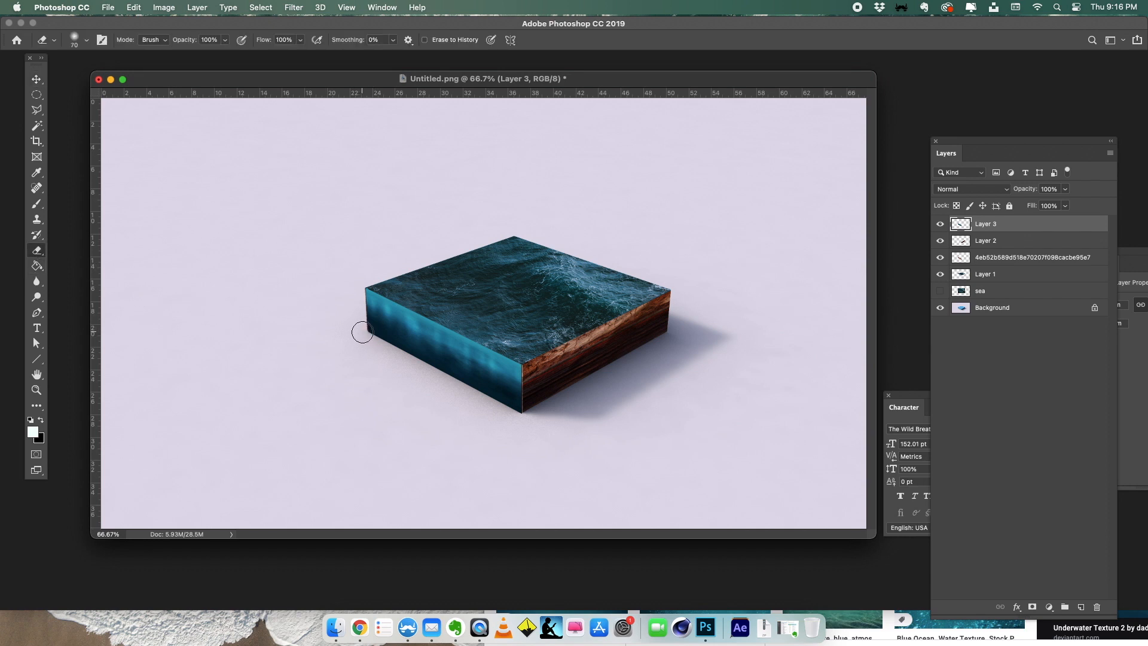
key(bracketright)
key(bracketright)
key(bracketright)
mouse_move(361, 342)
mouse_down()
mouse_move(476, 378)
mouse_move(506, 405)
mouse_up()
key(bracketleft)
key(bracketleft)
key(bracketleft)
key(bracketright)
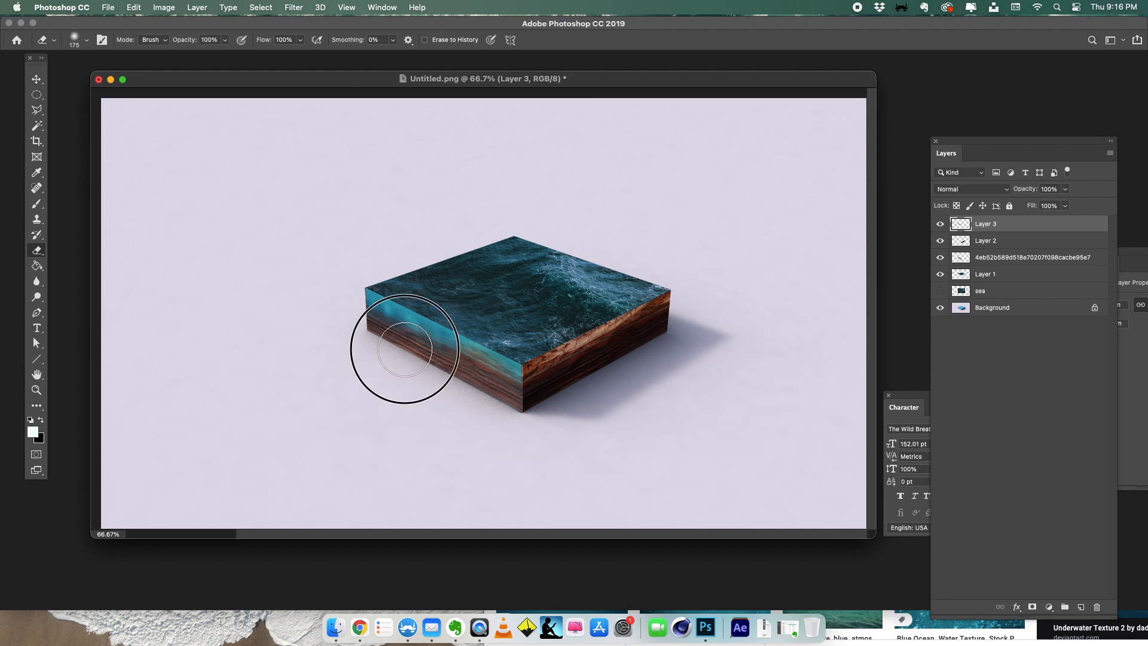
drag(359, 338, 485, 402)
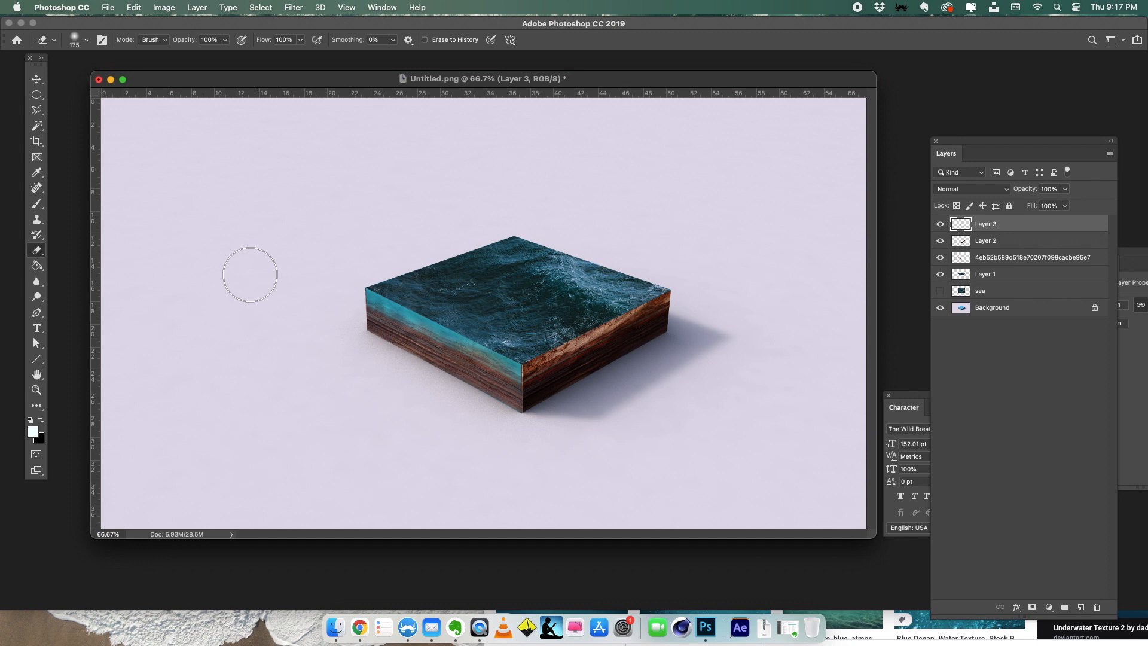
mouse_move(349, 333)
mouse_down()
mouse_move(468, 357)
mouse_move(395, 369)
mouse_move(429, 374)
mouse_up()
- Bring a second copy of the underwater image from Chrome over the block's right side face and lower its opacity to 39%
click(360, 627)
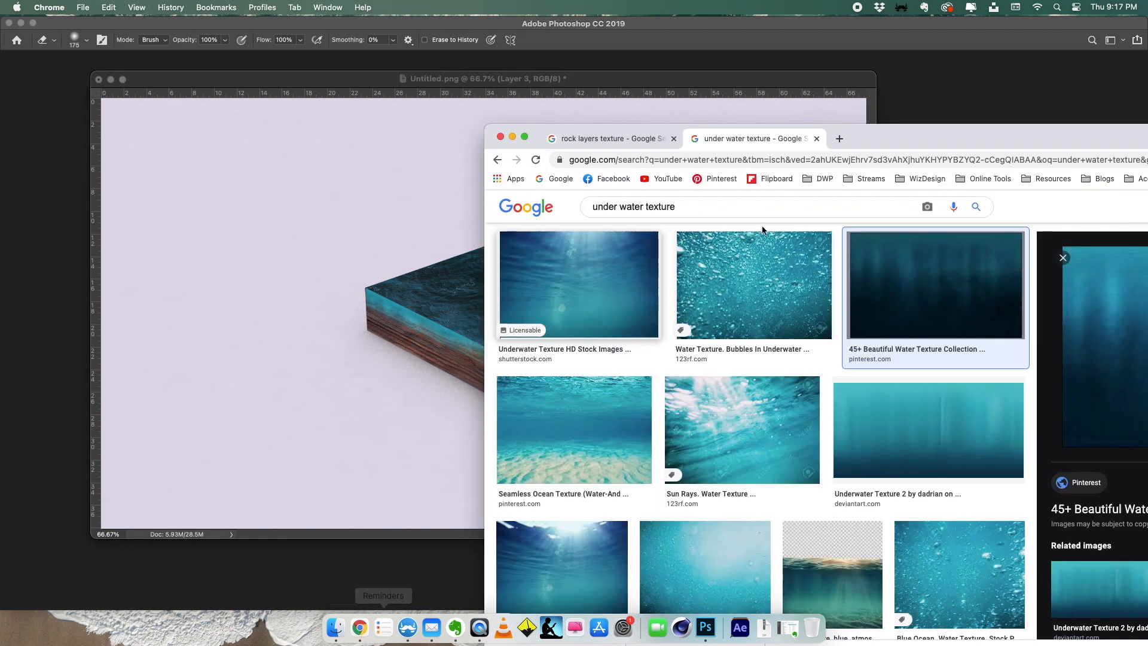
mouse_move(1142, 282)
mouse_down()
mouse_move(416, 349)
mouse_move(566, 335)
mouse_up()
key(v)
click(1065, 189)
drag(1062, 206, 1034, 207)
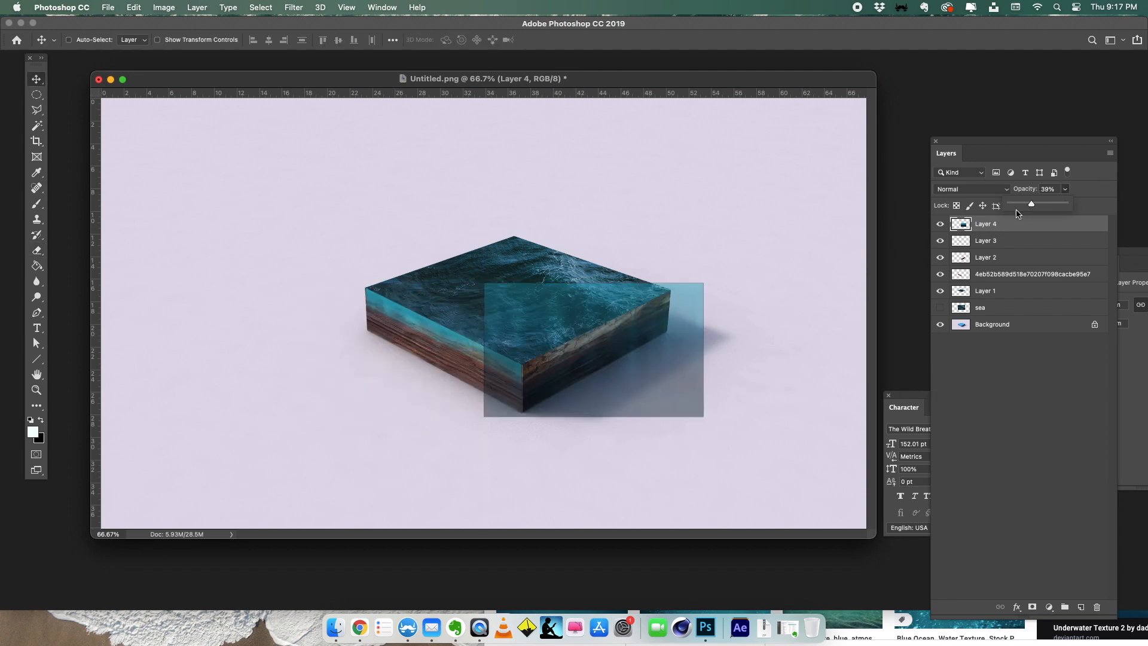
- Distort Layer 4's underwater image to fit the corners of the block's right side face
key(ctrl+t)
right_click(610, 329)
click(647, 395)
drag(484, 416, 519, 412)
drag(483, 286, 522, 363)
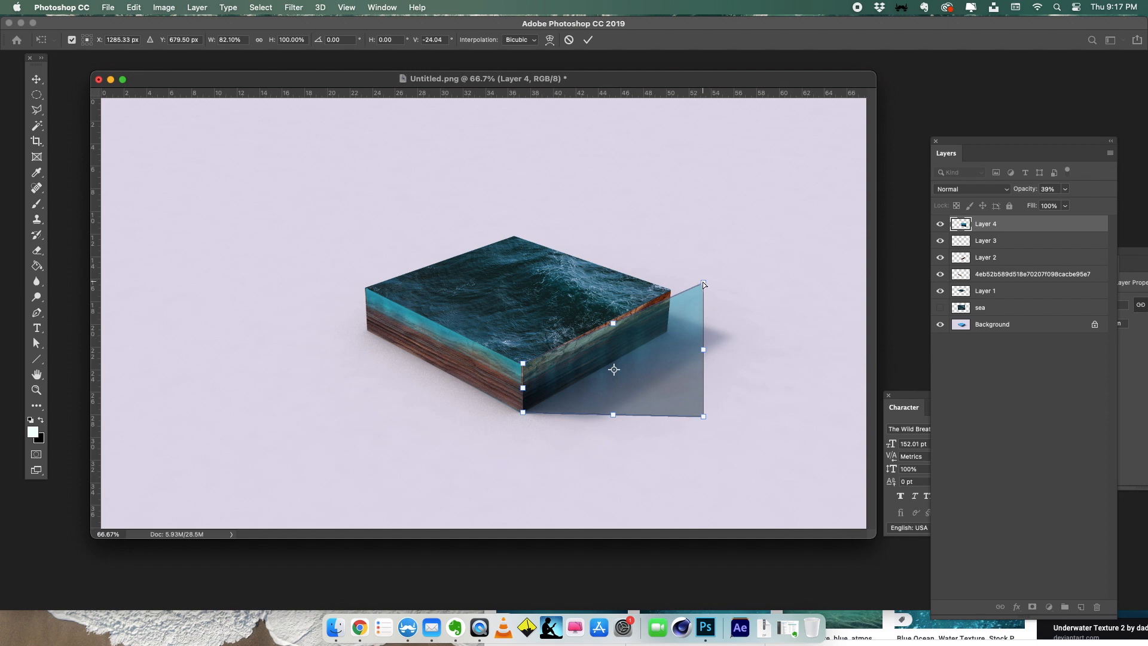
drag(703, 282, 664, 286)
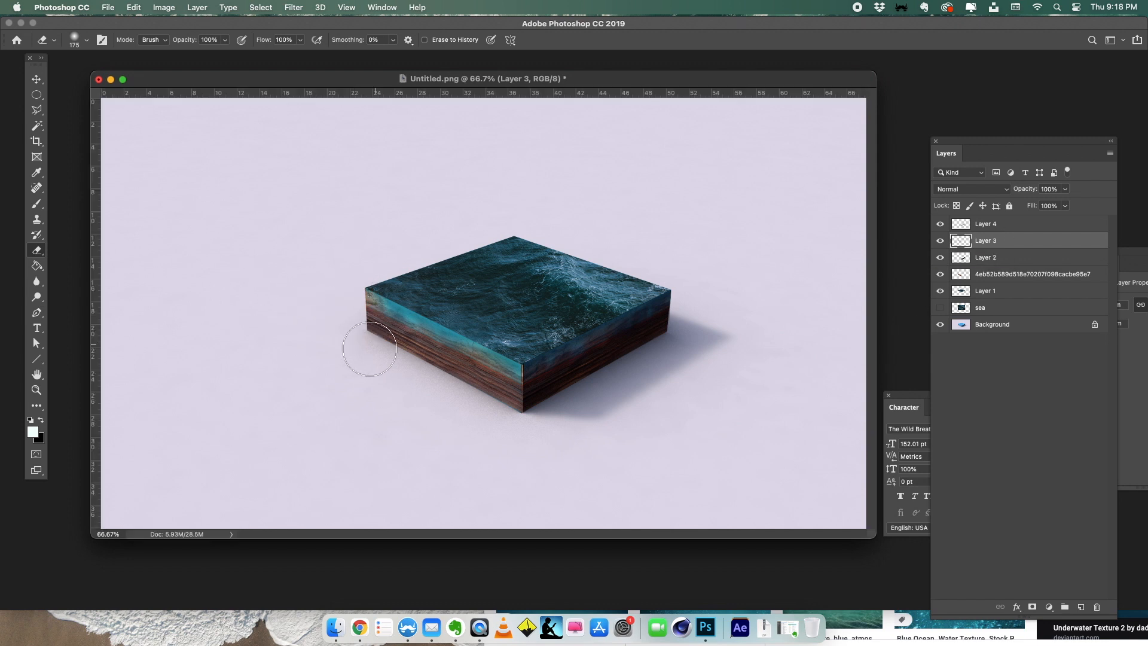
- Soften the wake around the boat on Layer 5 with the Eraser at size 150
key(alt+bracketright)
key(bracketleft)
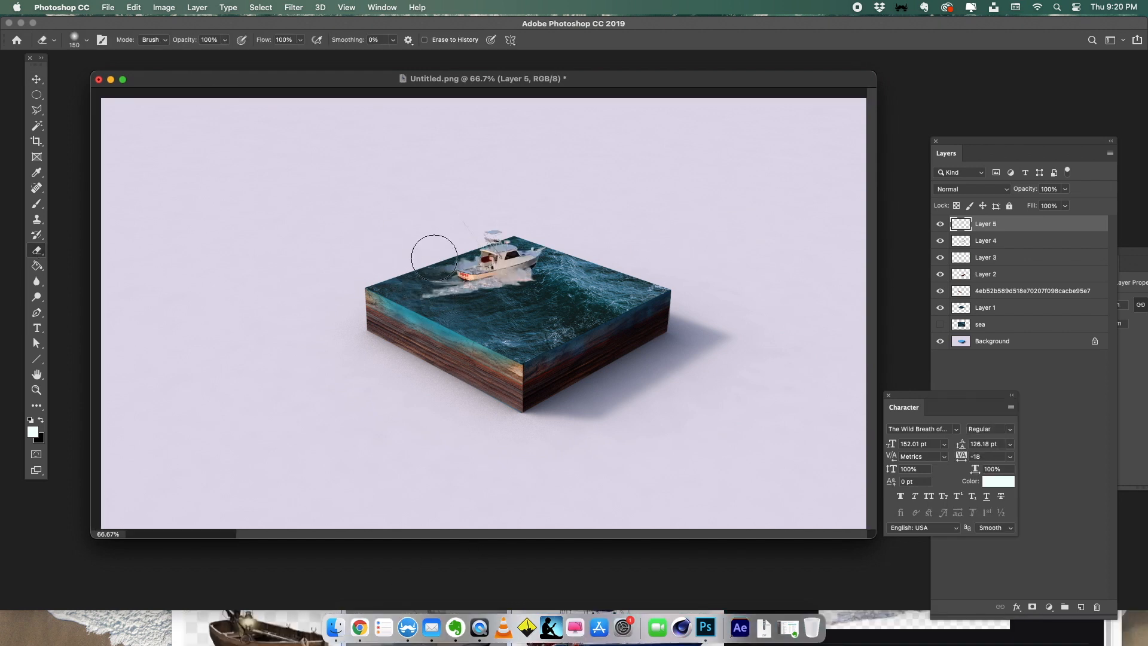
key(super+z)
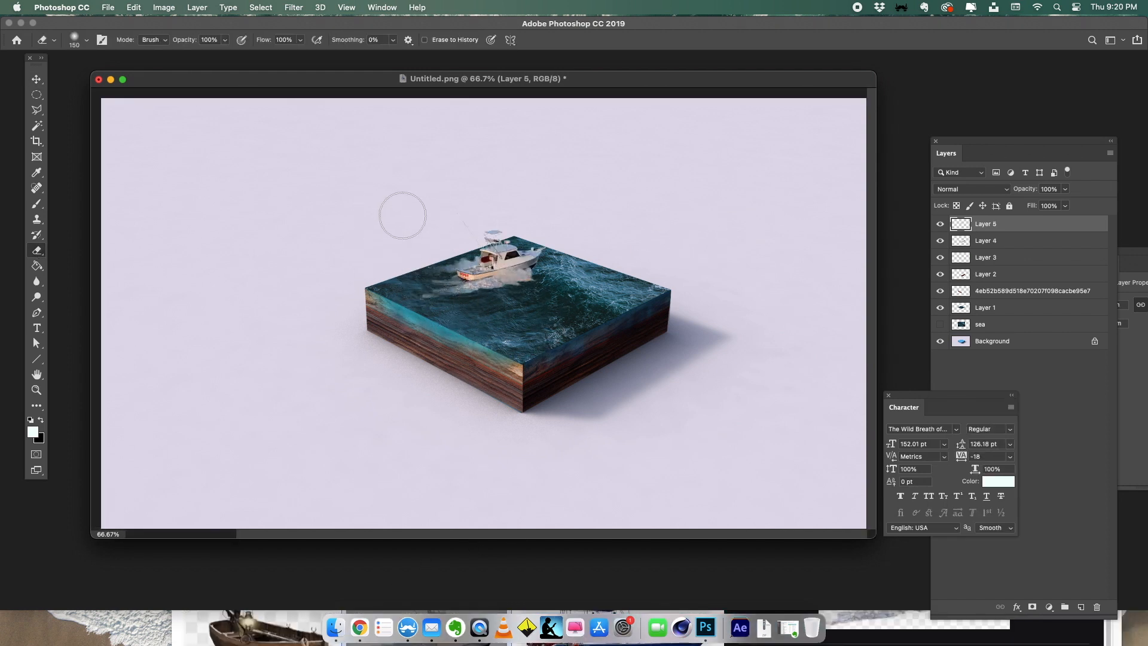
key(super+z)
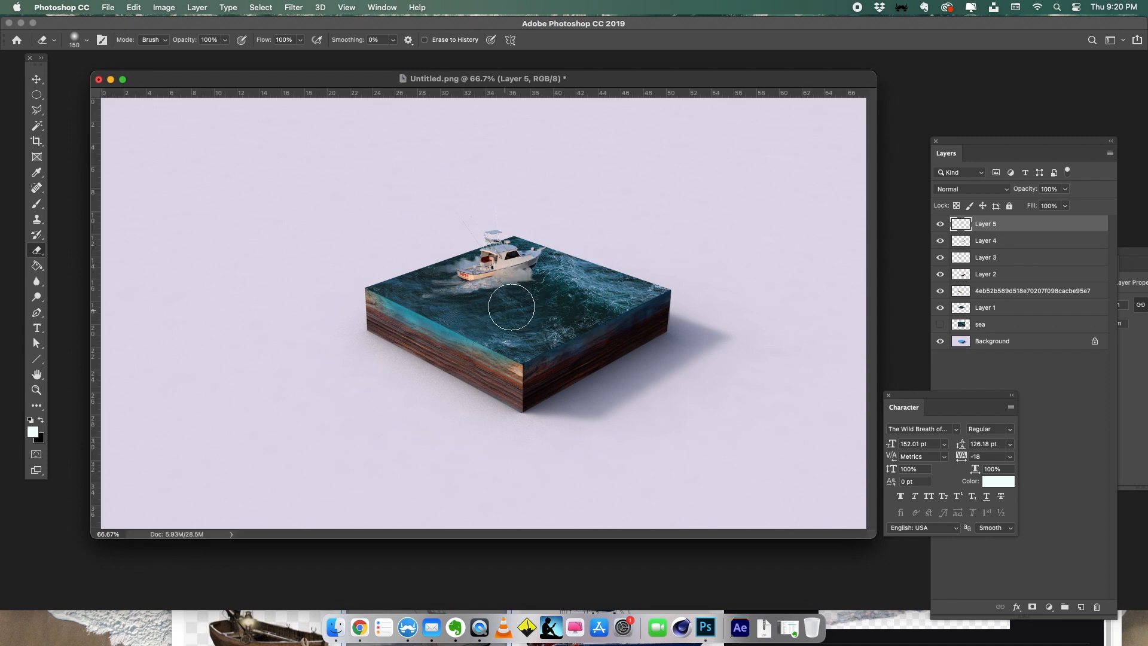
- Rotate the boat on Layer 5 slightly counterclockwise with Free Transform
click(36, 78)
key(super+t)
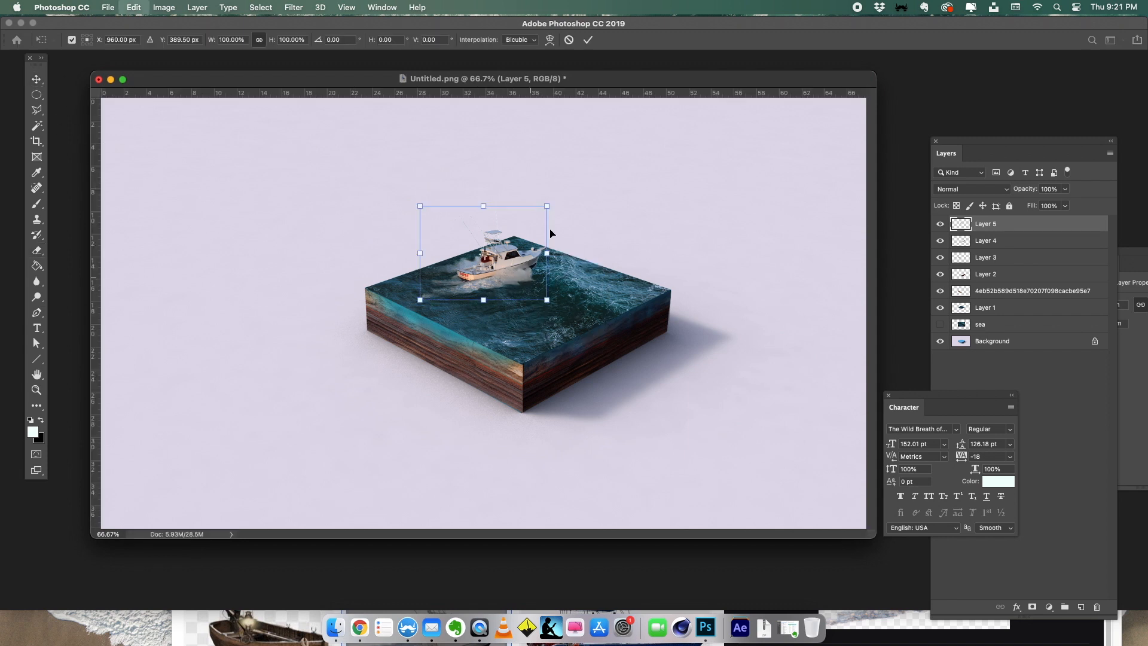
drag(566, 189, 564, 186)
key(Return)
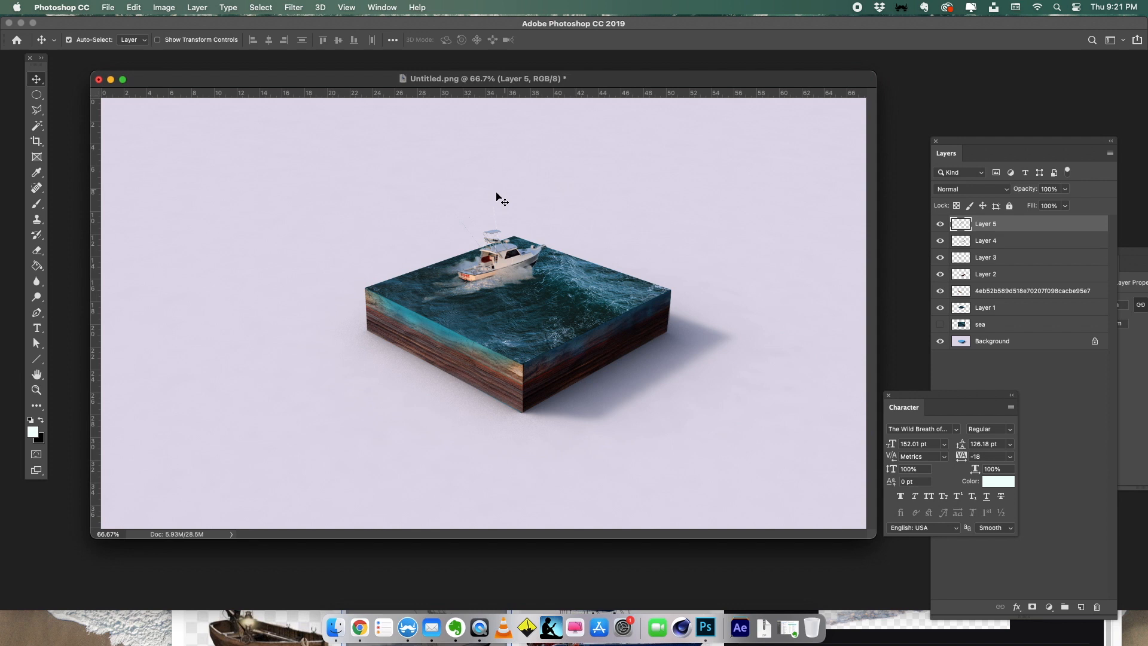
click(506, 256)
click(555, 187)
click(514, 263)
click(535, 162)
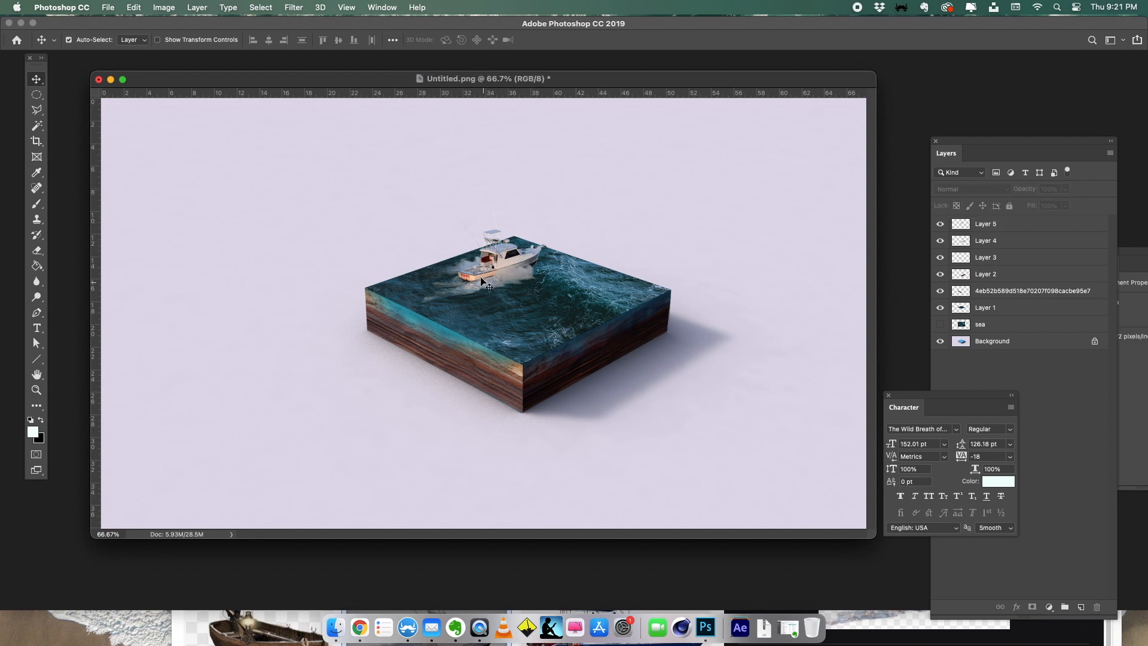
key(super+minus)
key(super+equal)
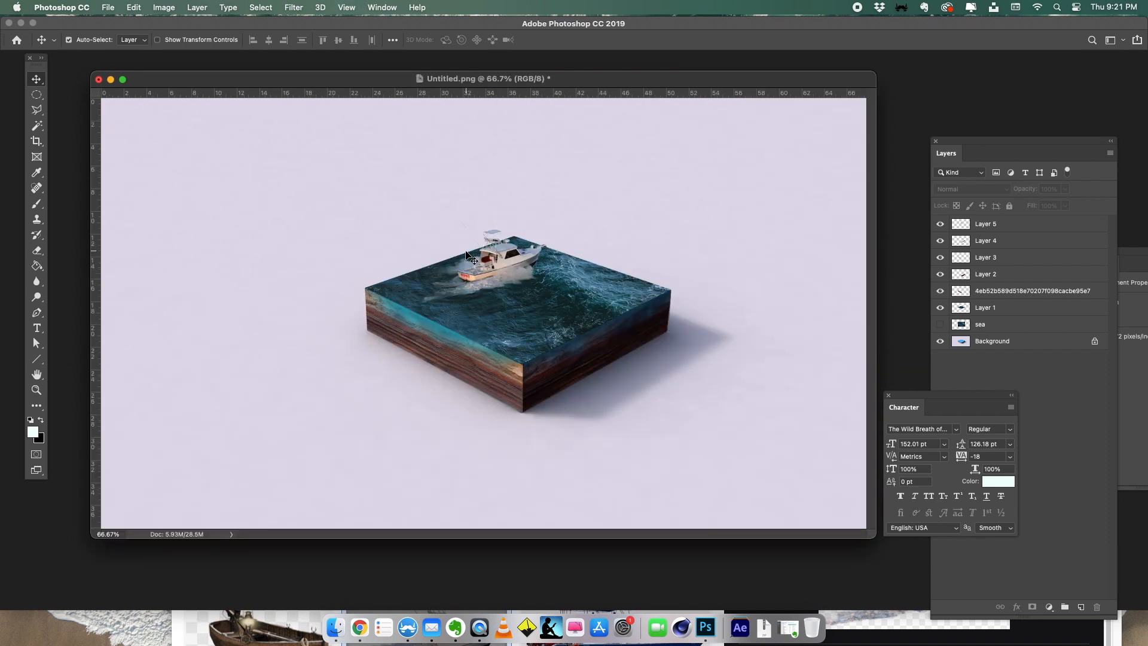